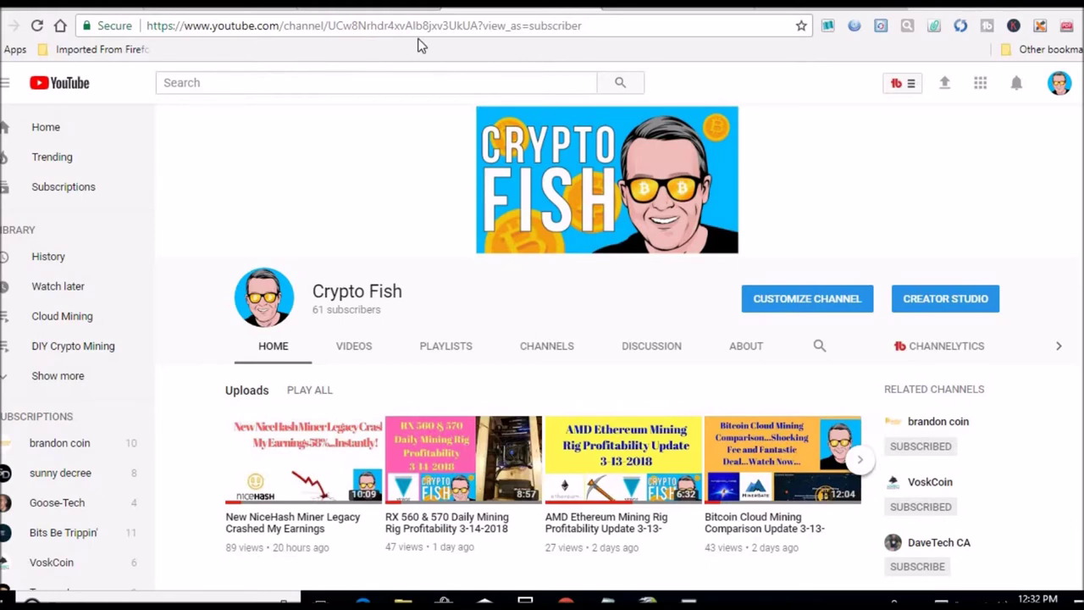
# Step: Review the daily ETH credits on Mining Pool Hub, the Calculator average and its ETH to USD conversion on Currencio
pyautogui.hotkey('alt', 'Tab')
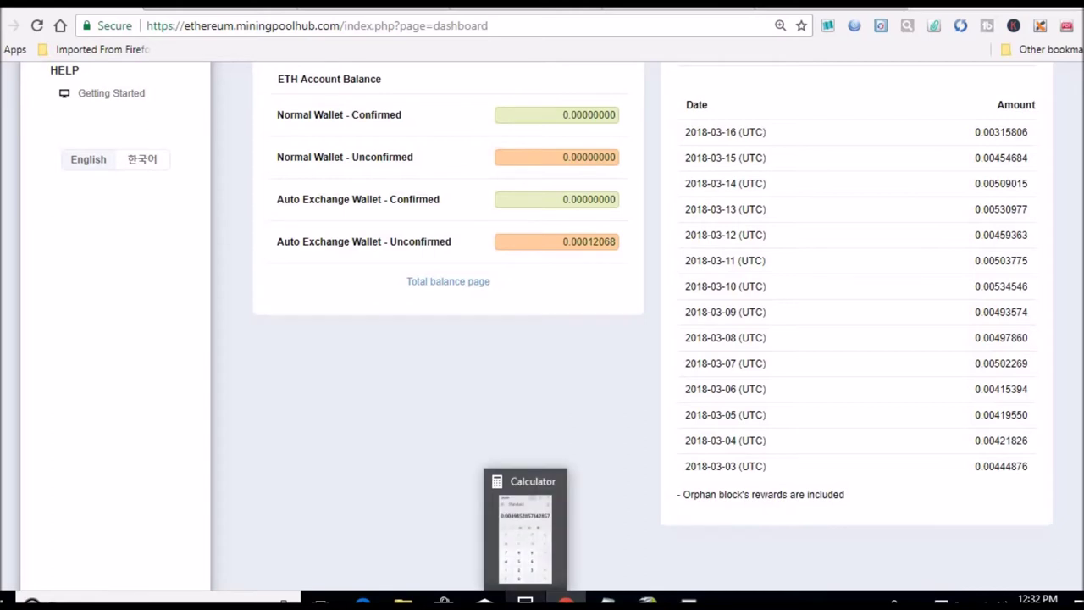
pyautogui.click(525, 602)
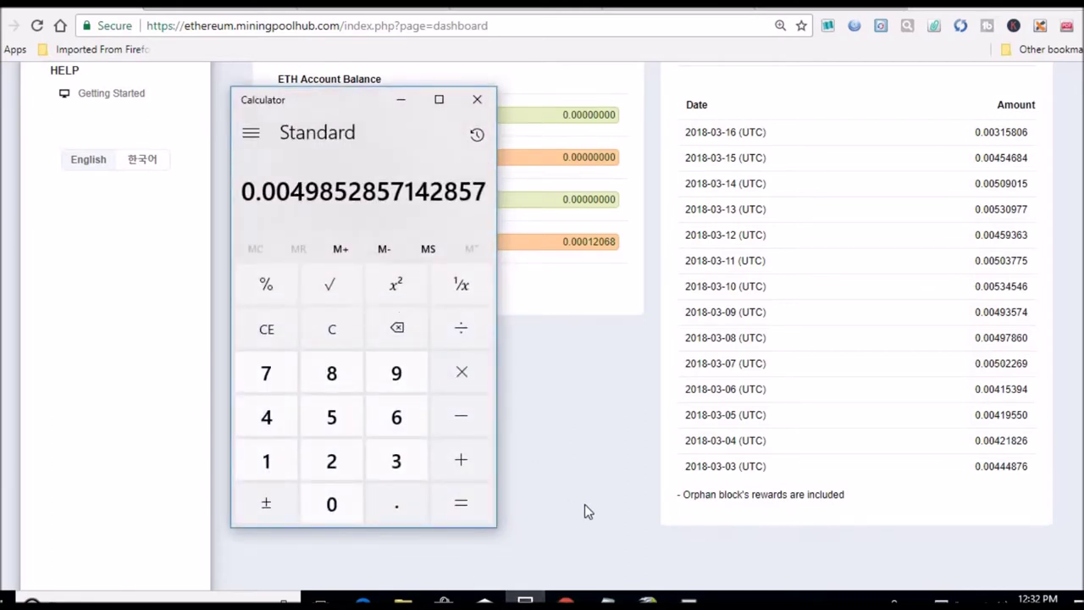
pyautogui.moveTo(566, 600)
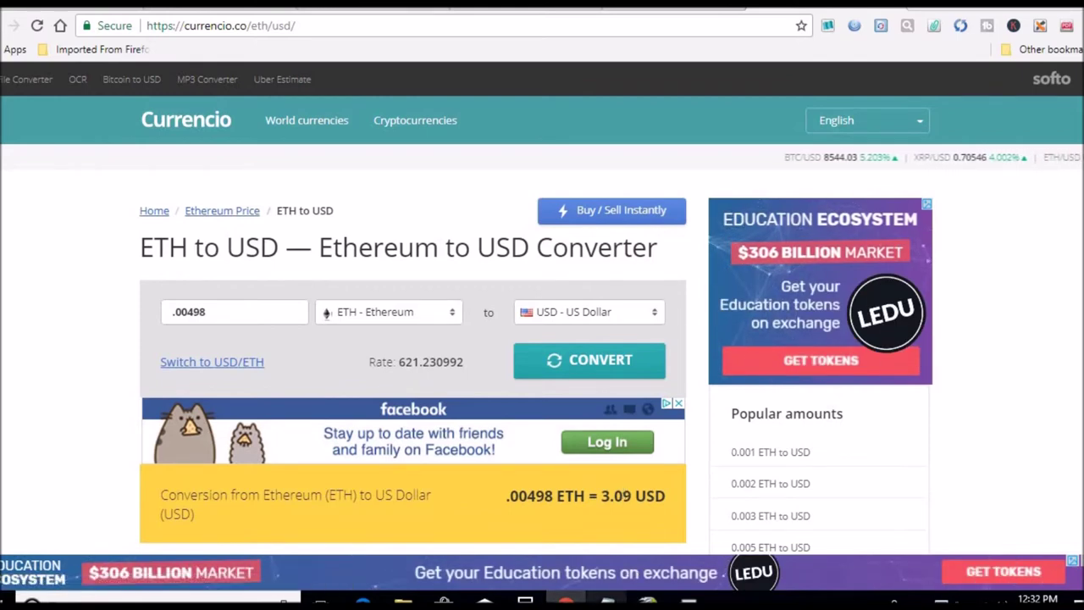
pyautogui.hotkey('alt', 'Tab')
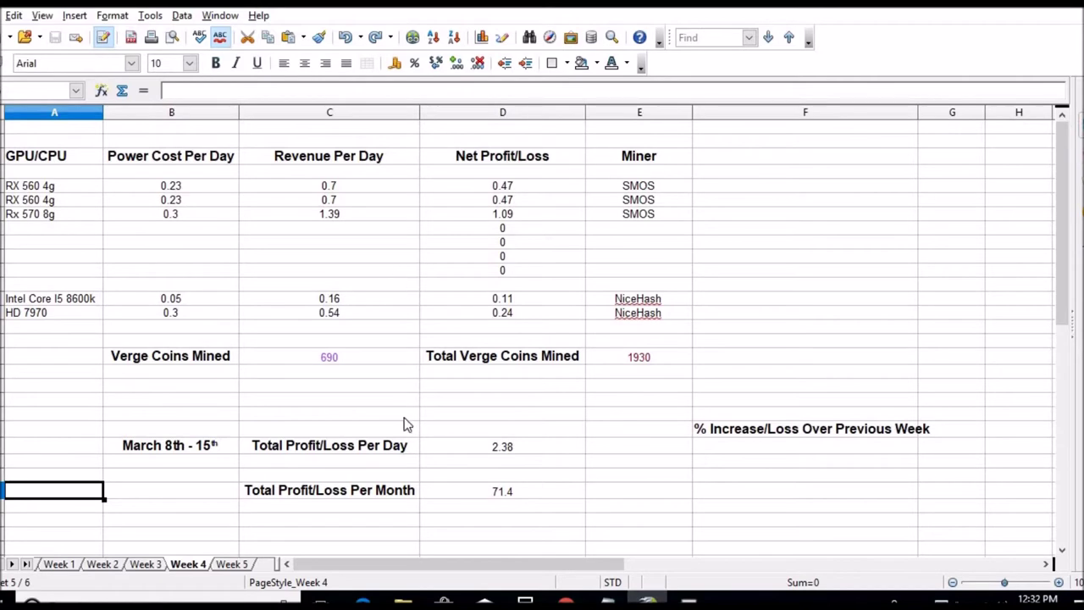
# Step: Bring Calculator over the Week 4 spreadsheet, move it clear of the revenue column, and divide 3.09 by 2
pyautogui.click(526, 602)
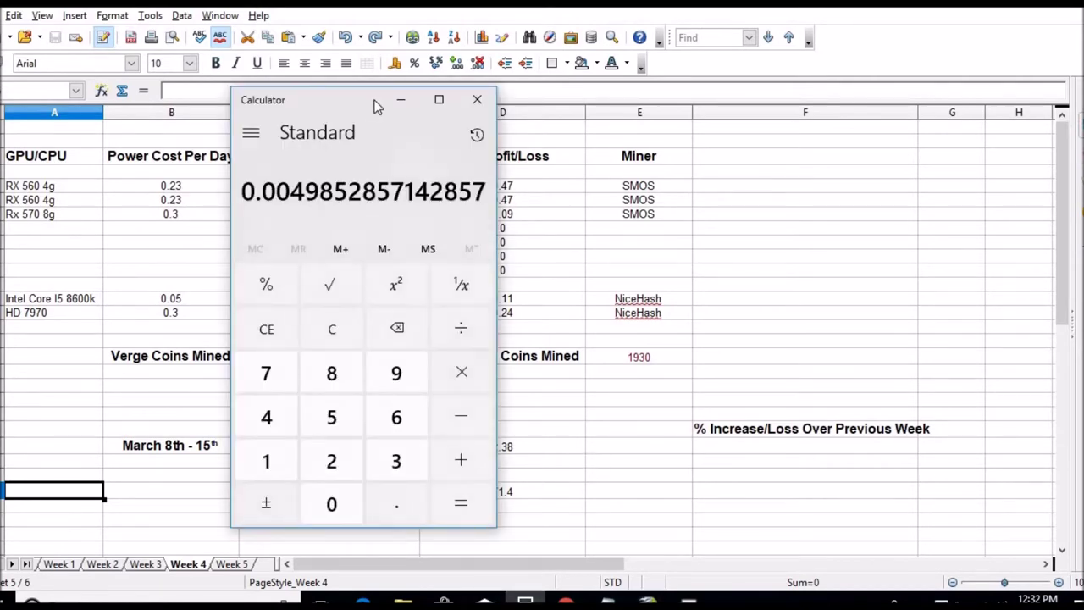
pyautogui.moveTo(400, 100); pyautogui.dragTo(822, 70)
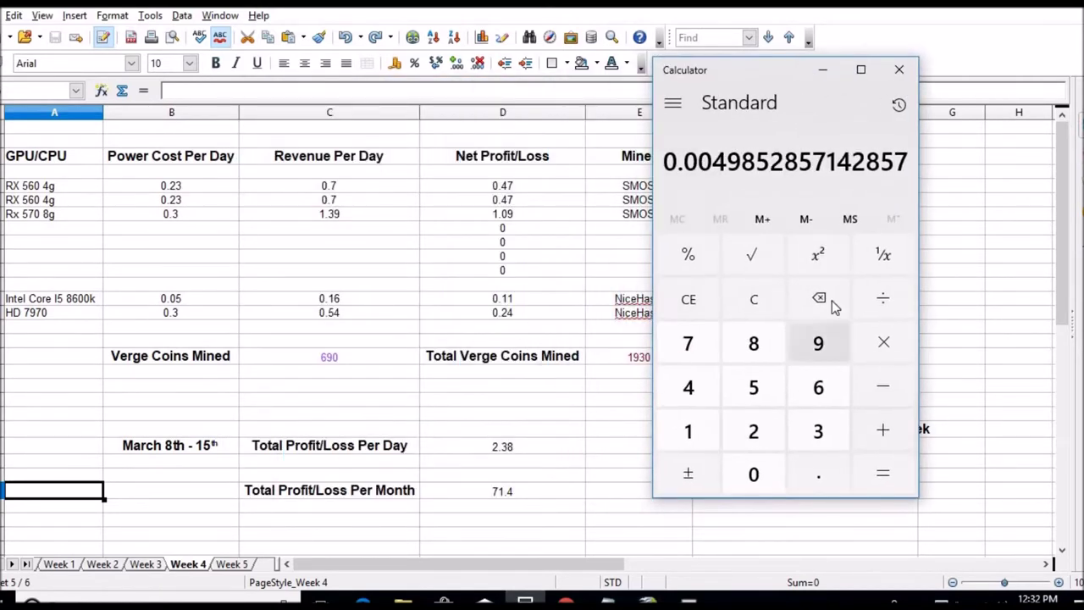
pyautogui.click(754, 296)
pyautogui.click(815, 437)
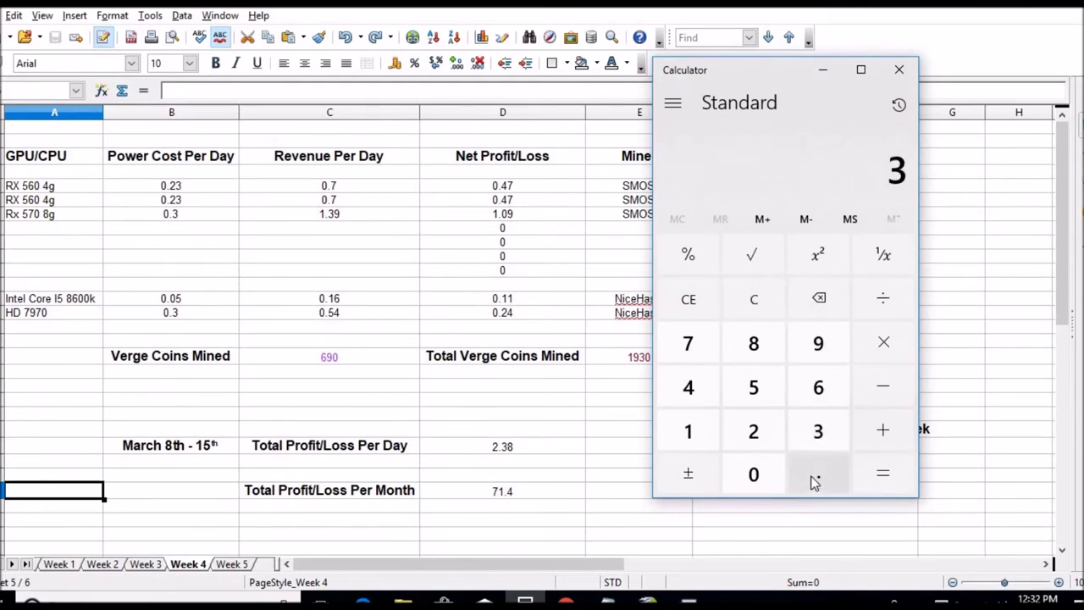
pyautogui.click(813, 476)
pyautogui.click(768, 479)
pyautogui.click(831, 348)
pyautogui.click(883, 300)
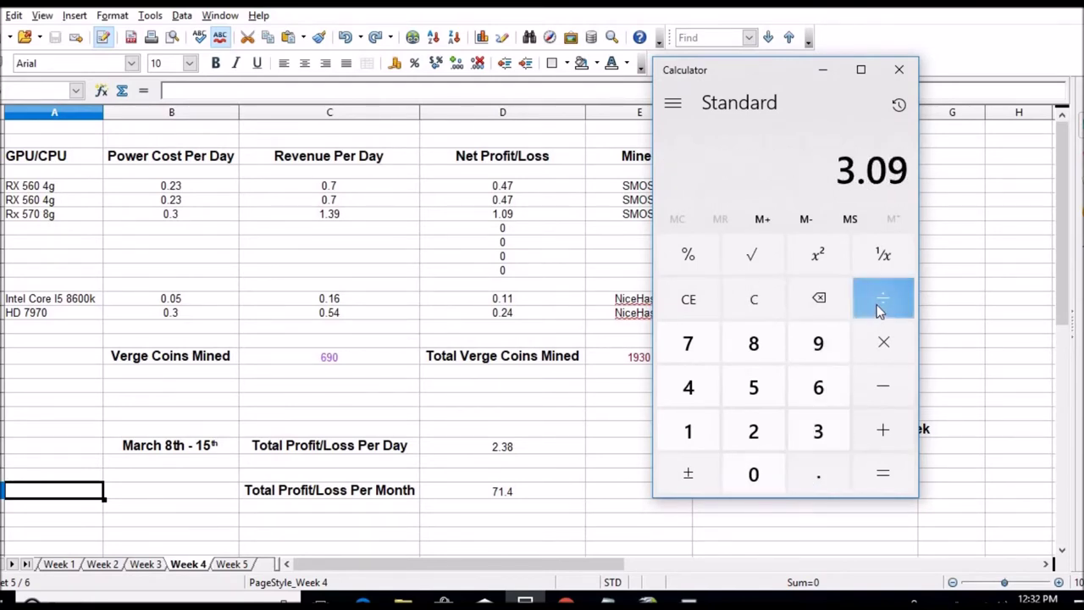
pyautogui.click(754, 436)
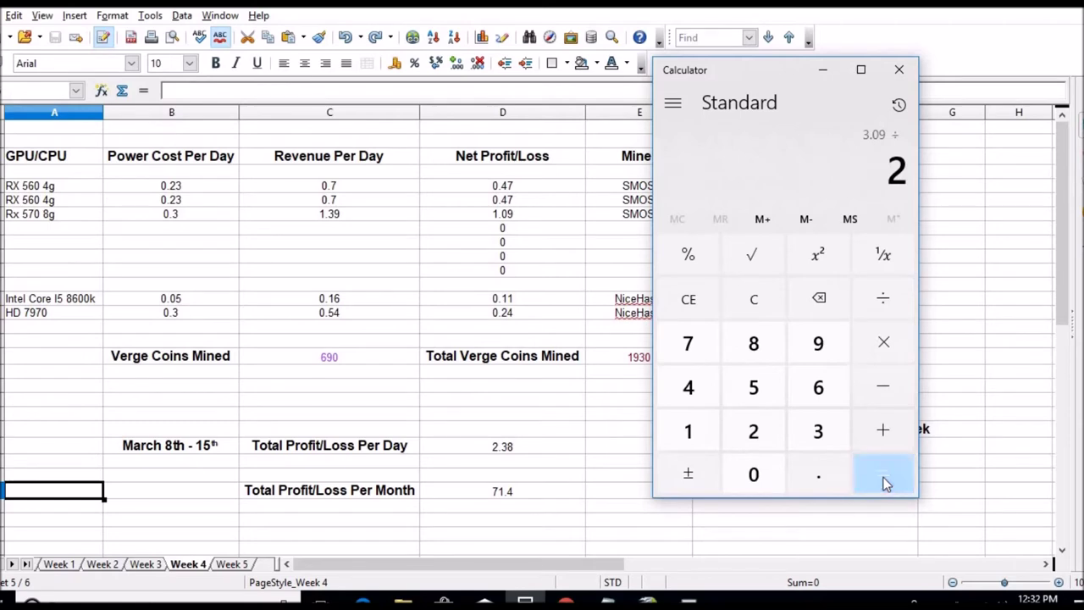
pyautogui.click(883, 476)
# Step: Set the Rx 570 8g's Revenue Per Day to 1.54 on the Week 4 sheet
pyautogui.click(366, 221)
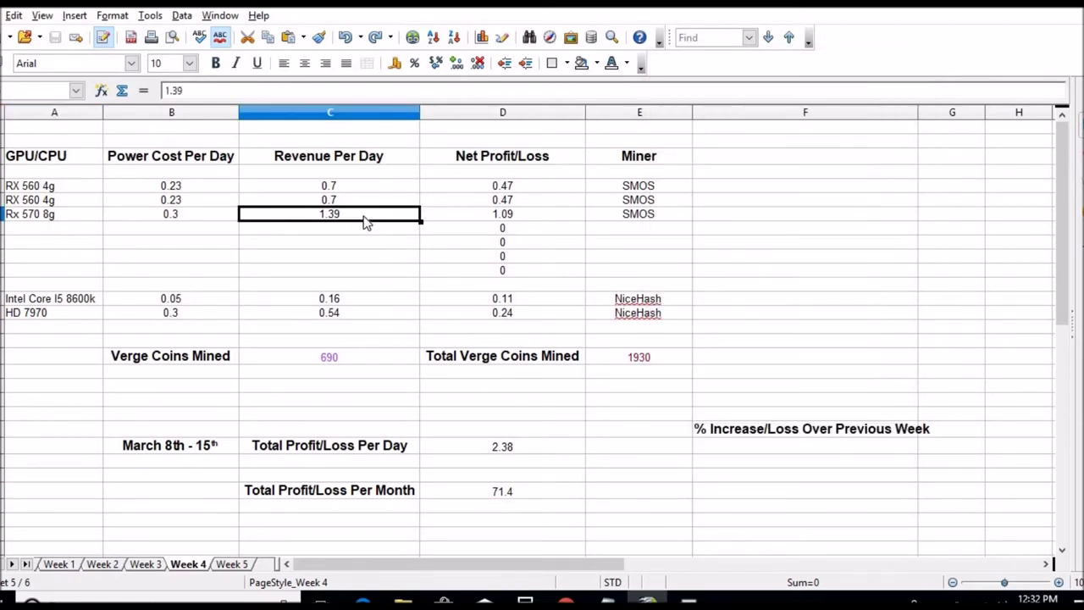
pyautogui.write('1.')
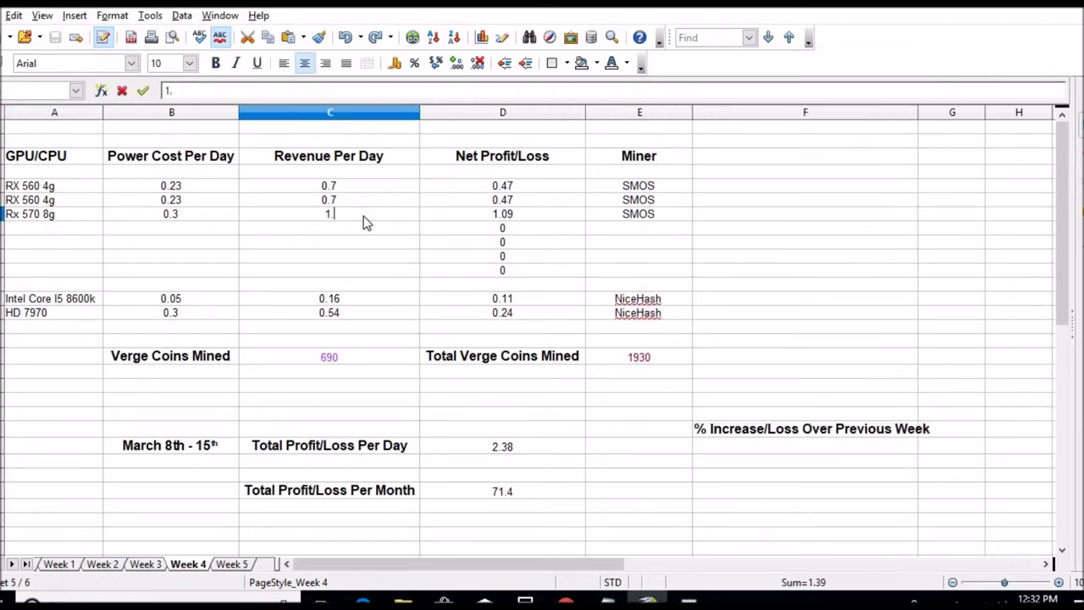
pyautogui.write('54')
pyautogui.press('Return')
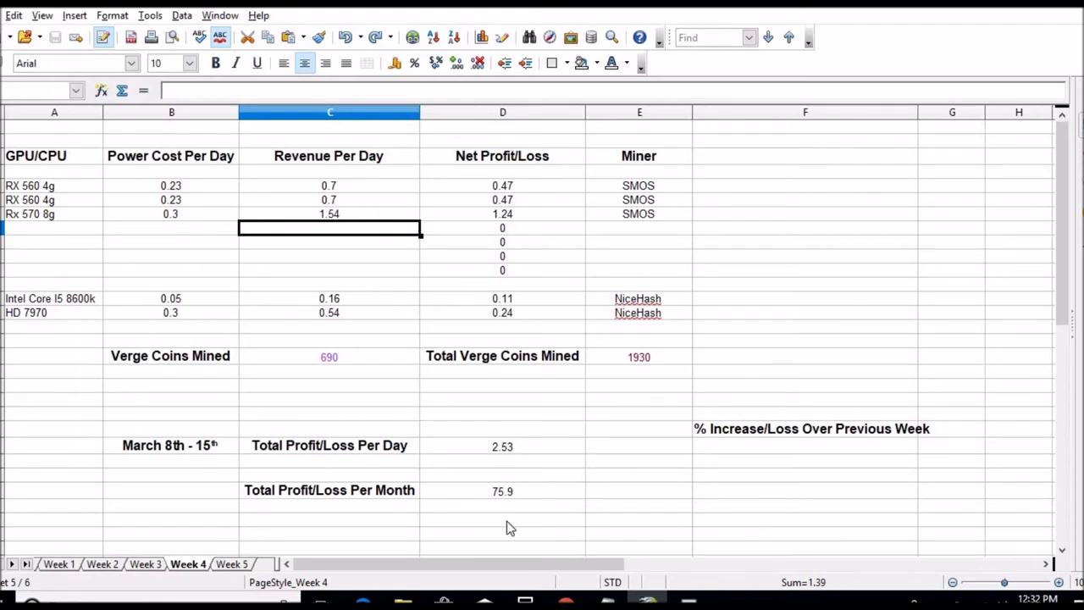
# Step: Divide the previous Calculator result by 2 to work out the daily revenue of each RX 560 card
pyautogui.click(525, 600)
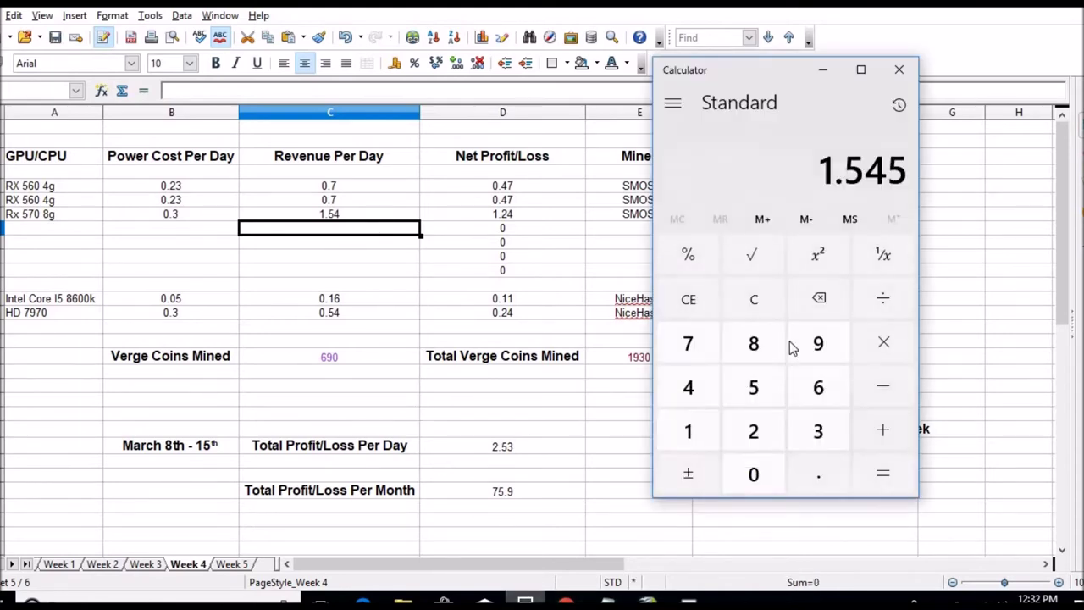
pyautogui.click(881, 304)
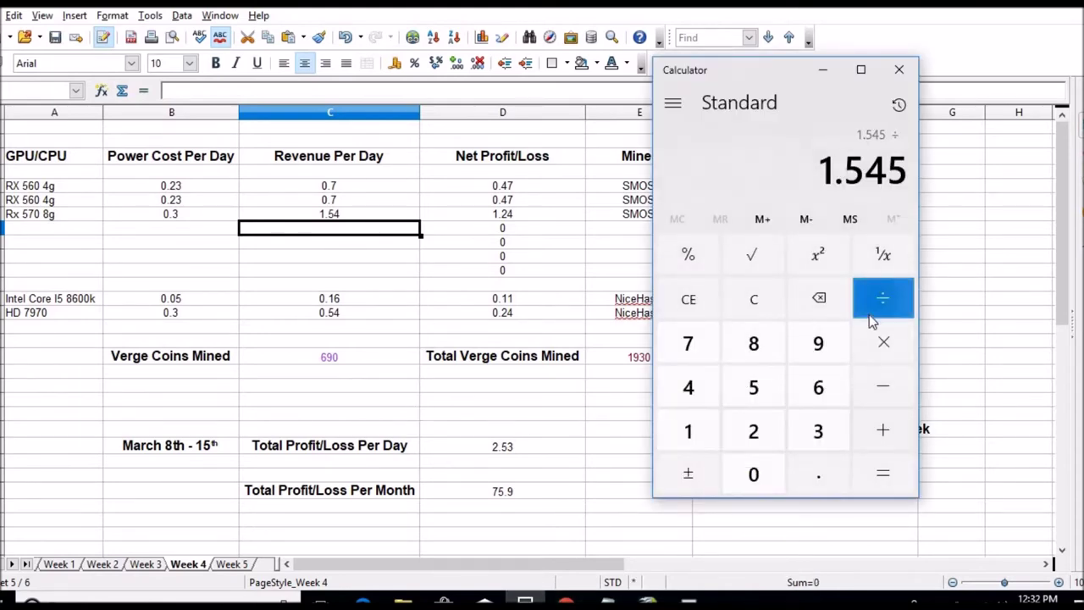
pyautogui.click(754, 433)
pyautogui.click(883, 490)
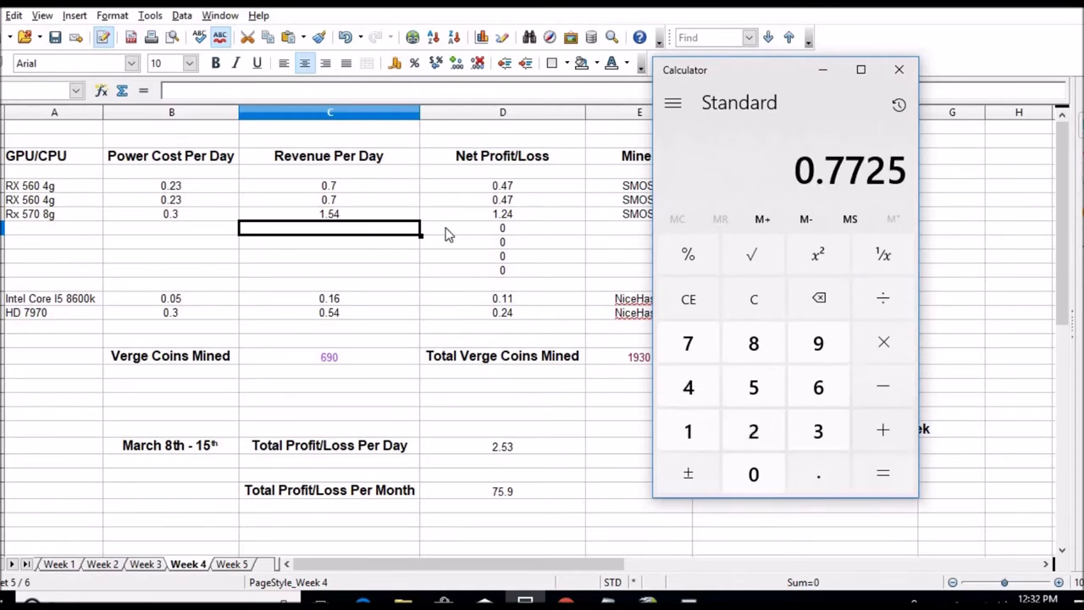
# Step: Set Revenue Per Day for both RX 560 4g rows to .77 on the Week 4 sheet
pyautogui.click(382, 189)
pyautogui.write('.77')
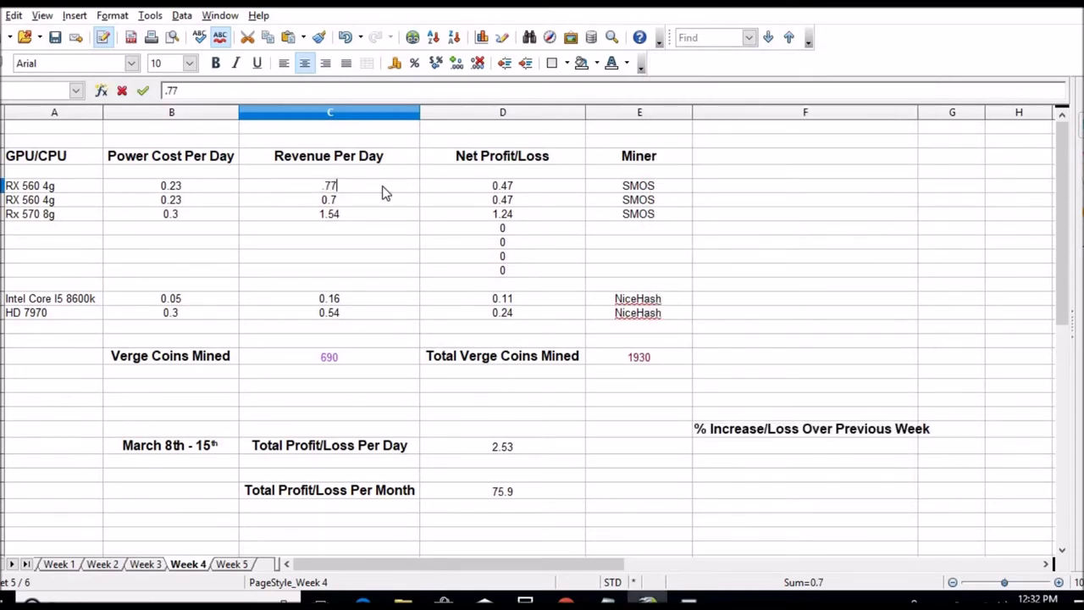
pyautogui.press('Return')
pyautogui.write('.77')
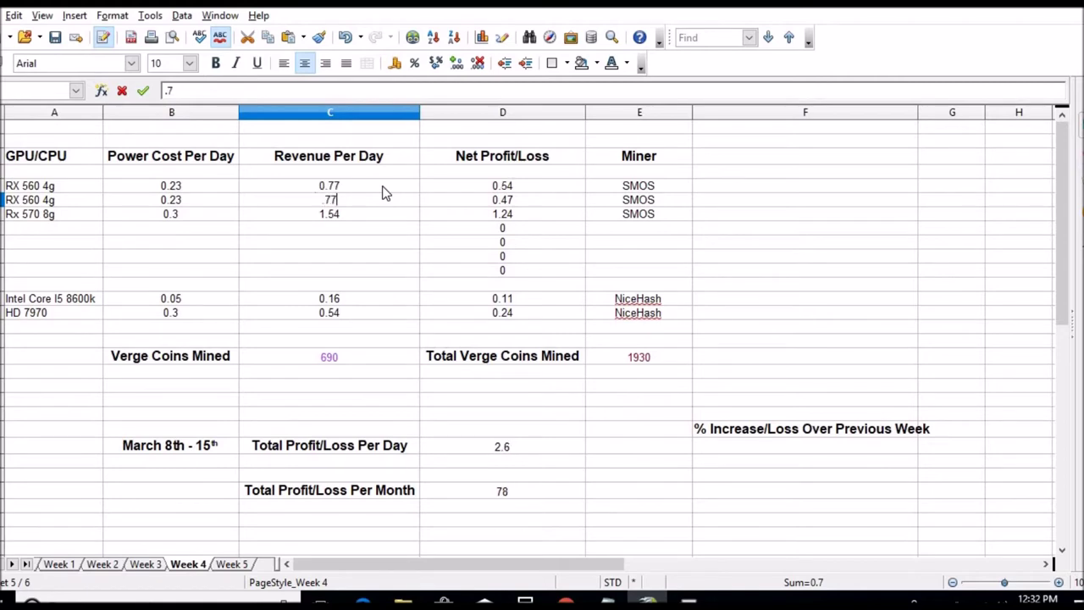
pyautogui.press('Return')
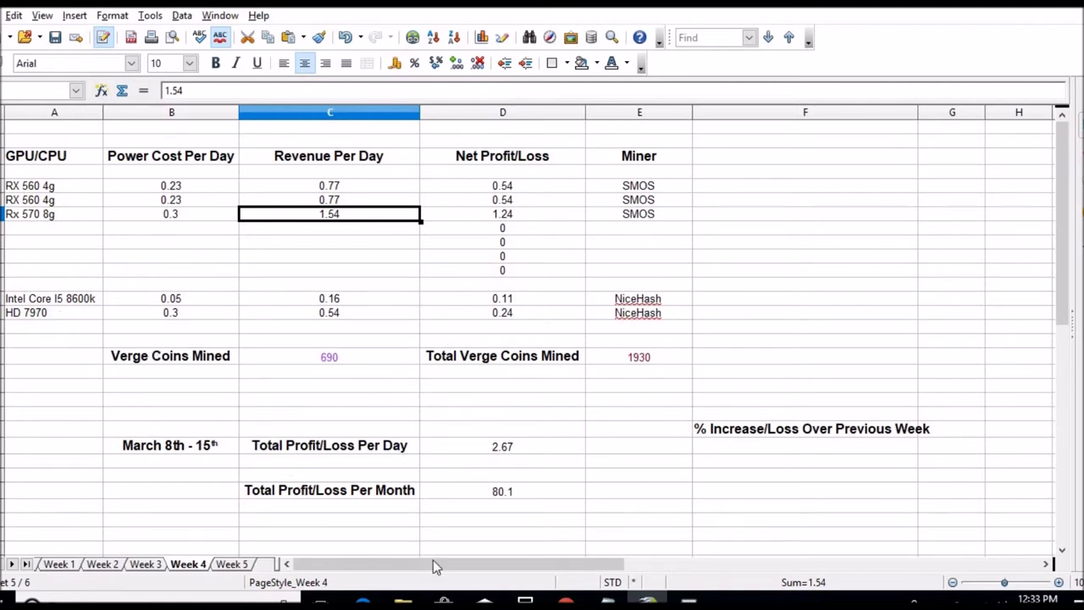
# Step: Check the coin balances on Mining Pool Hub's Balances page and return to the spreadsheet
pyautogui.click(606, 601)
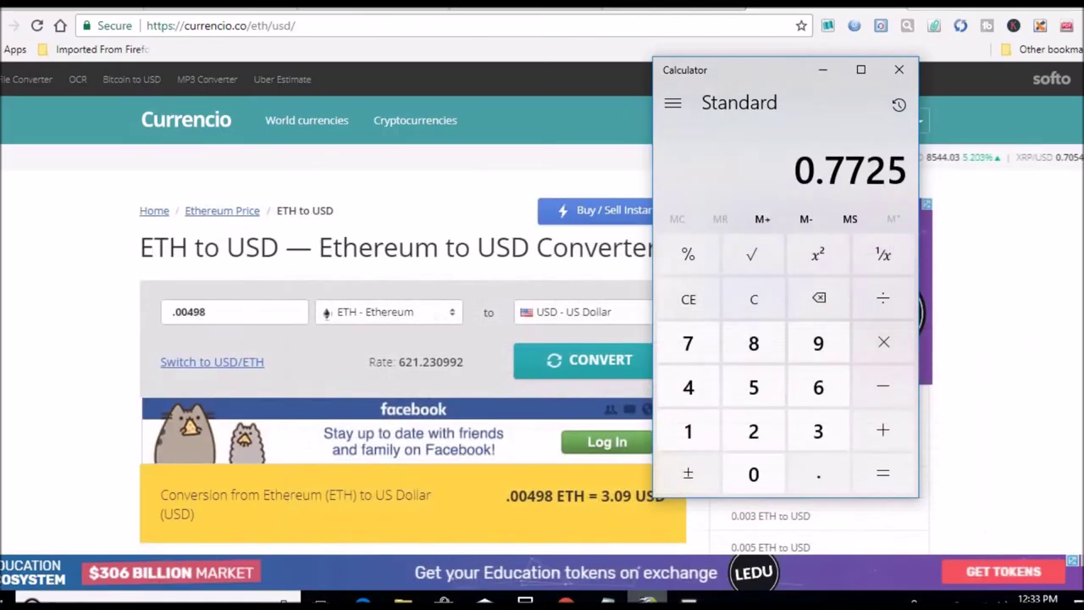
pyautogui.click(647, 602)
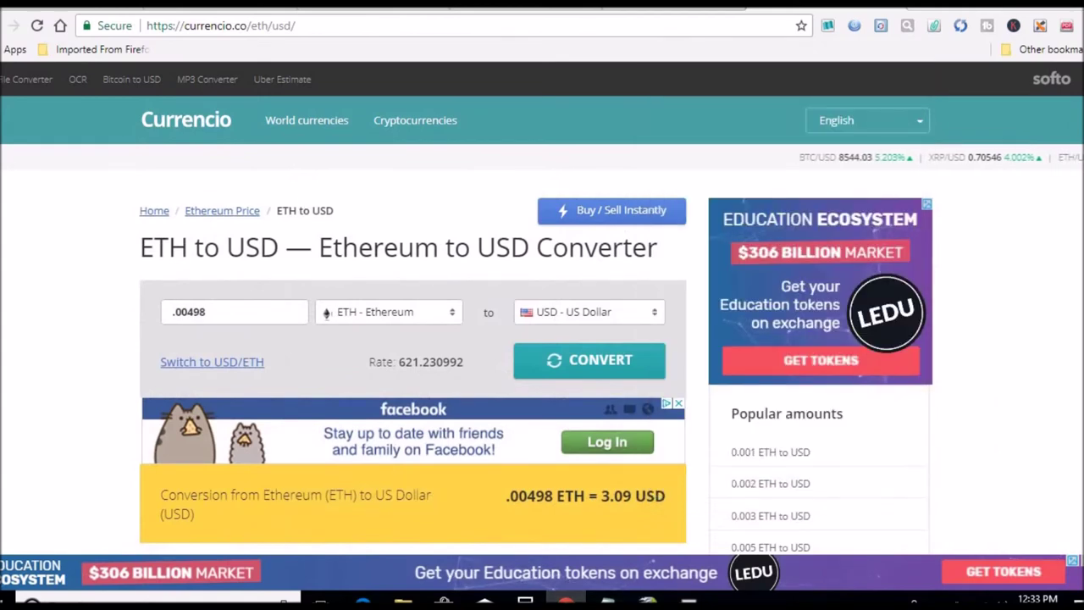
pyautogui.hotkey('ctrl', 'Tab')
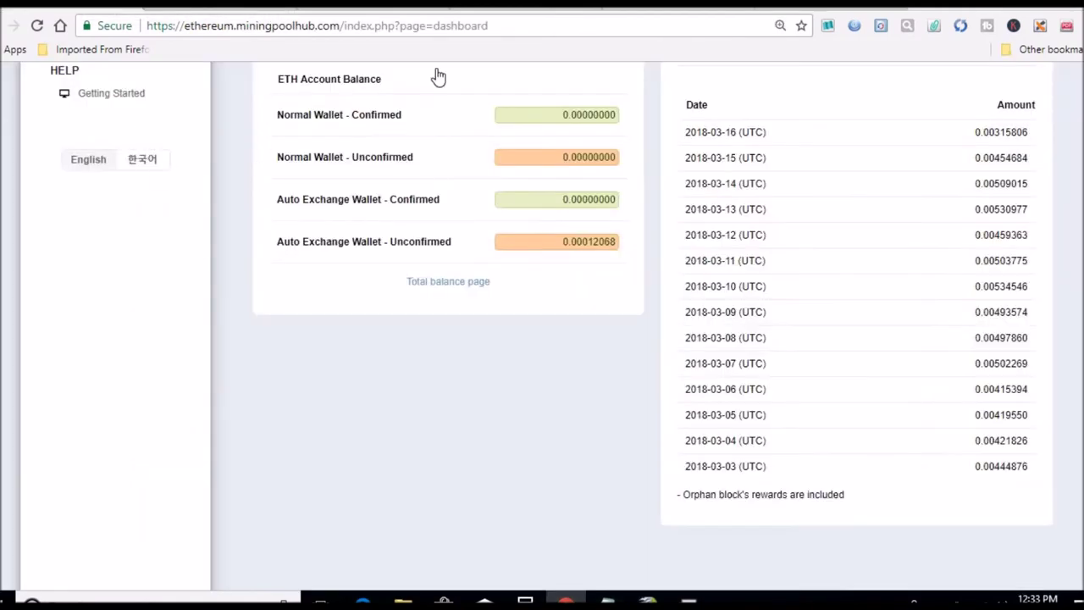
pyautogui.scroll(6, 543, 330)
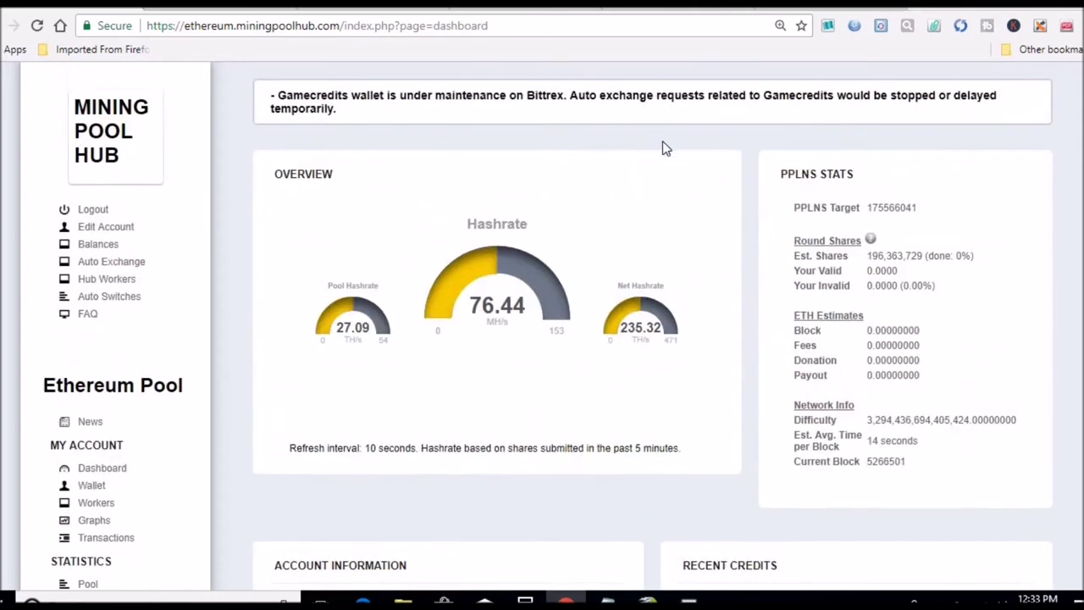
pyautogui.click(97, 248)
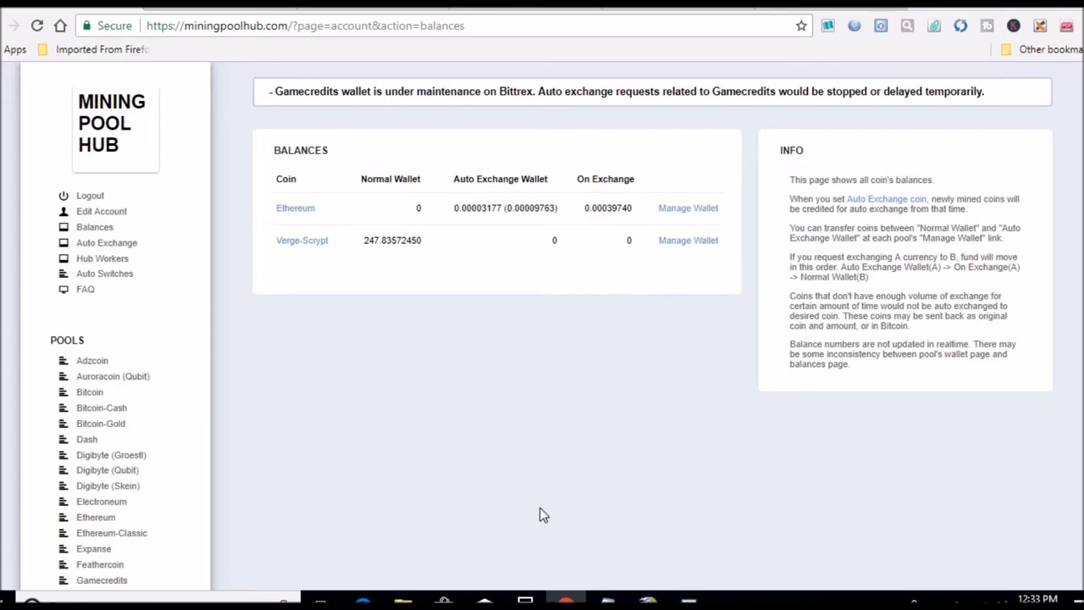
pyautogui.moveTo(647, 600)
pyautogui.click(647, 529)
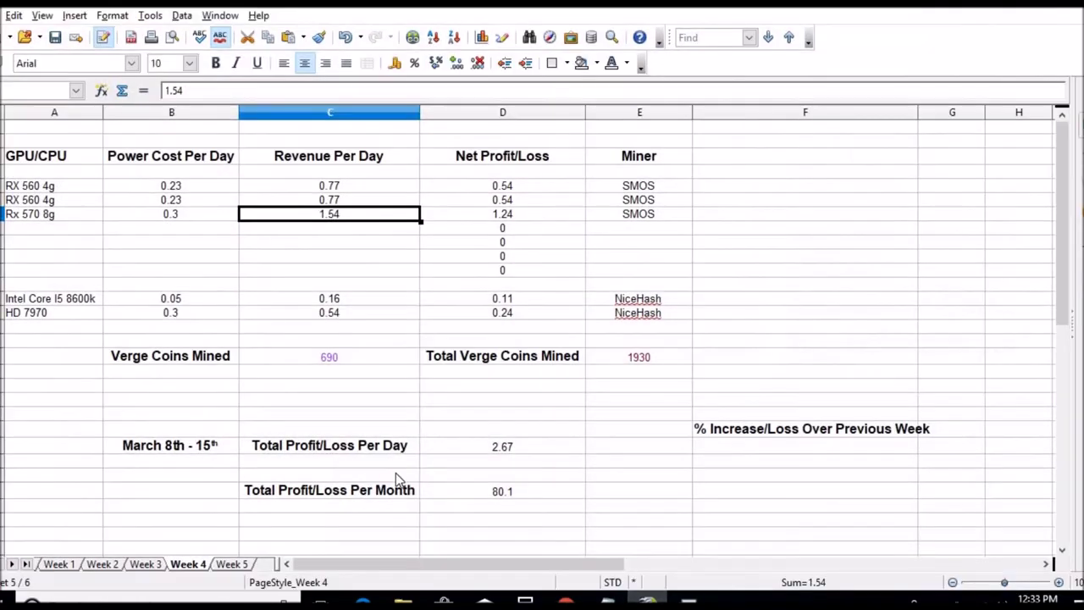
# Step: On the Week 5 sheet, set Verge Coins Mined to 57 and Total Verge Coins Mined to 1987
pyautogui.click(242, 564)
pyautogui.click(338, 361)
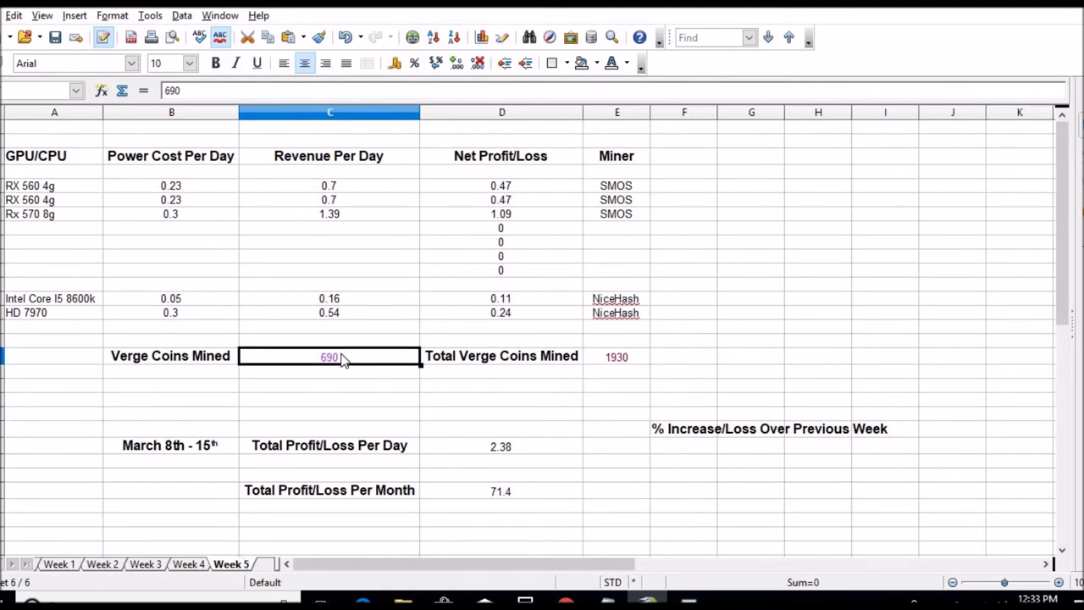
pyautogui.write('57')
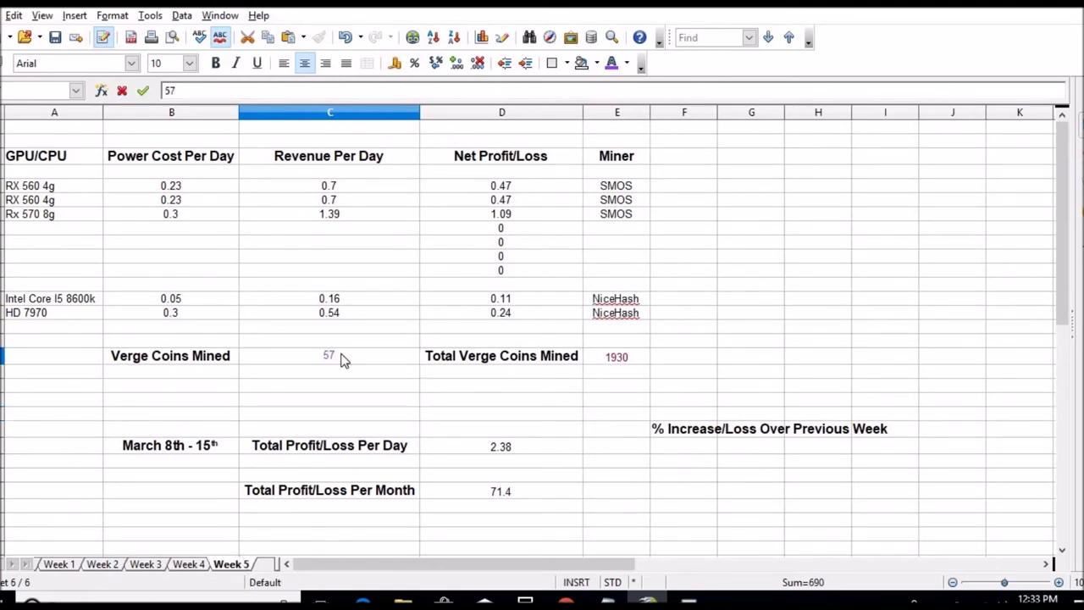
pyautogui.press('Return')
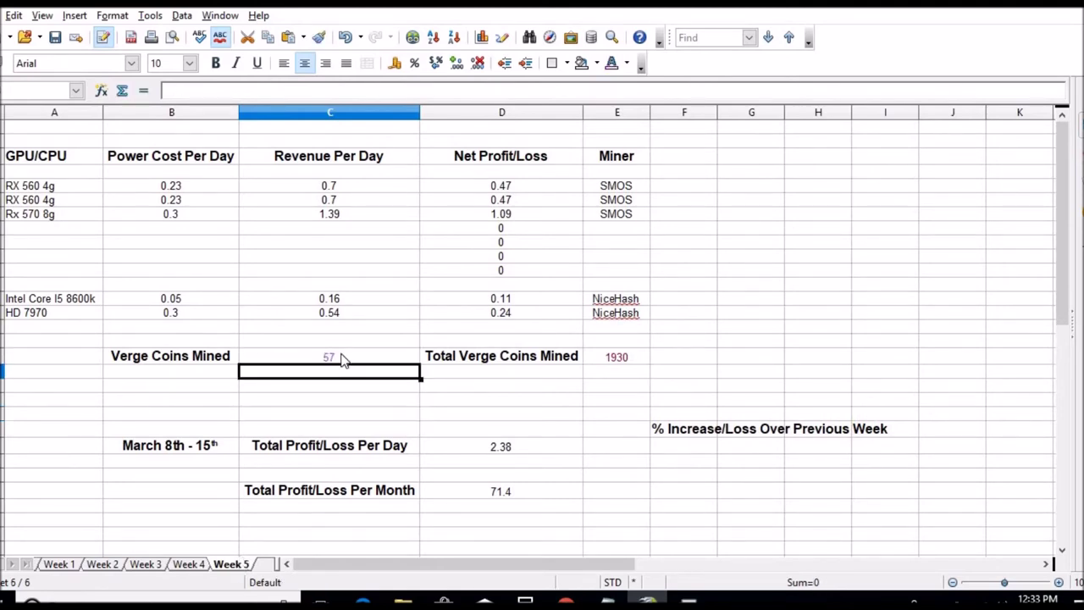
pyautogui.click(637, 362)
pyautogui.write('1')
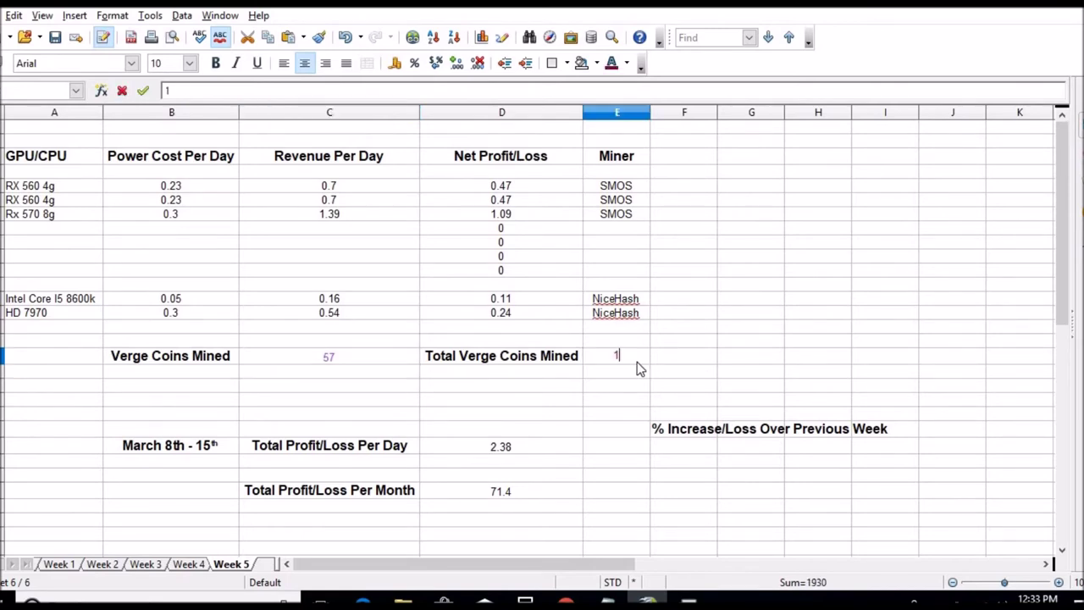
pyautogui.write('987')
pyautogui.press('Return')
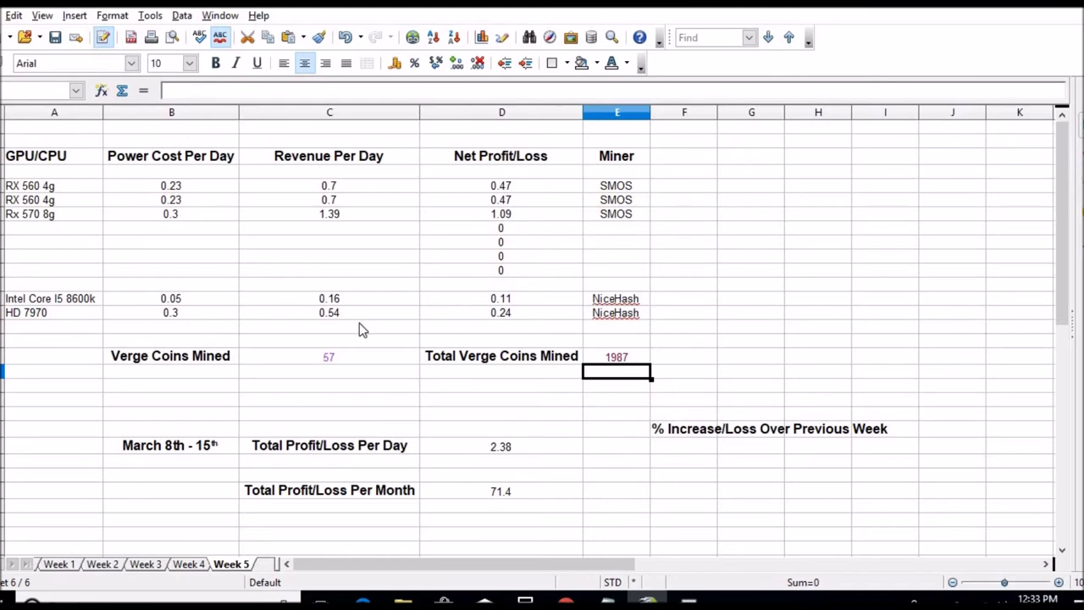
# Step: Clear the contents of the HD 7970 row on the Week 5 sheet
pyautogui.doubleClick(52, 312)
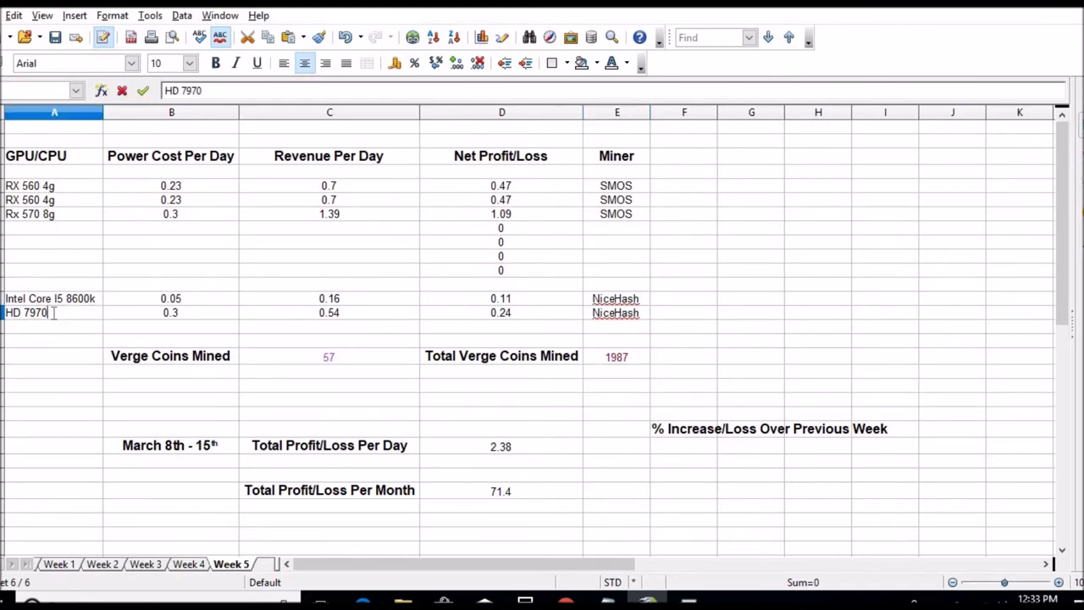
pyautogui.click(2, 313)
pyautogui.press('Delete')
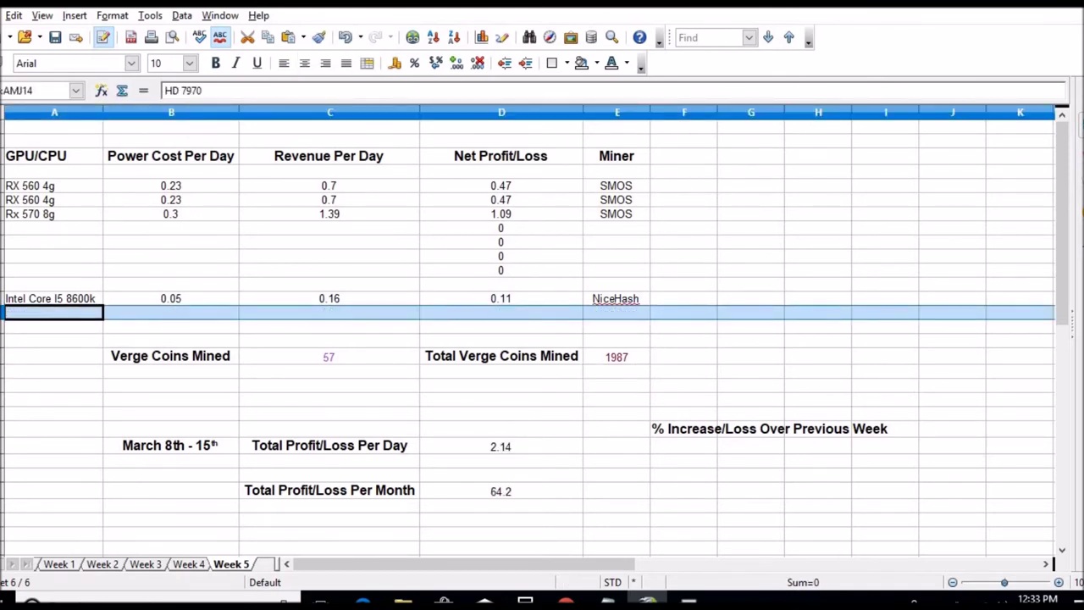
# Step: Check the CPU's daily USD rate in the NiceHash miner and set the Intel Core I5 8600k's Revenue Per Day to 0.21
pyautogui.click(365, 300)
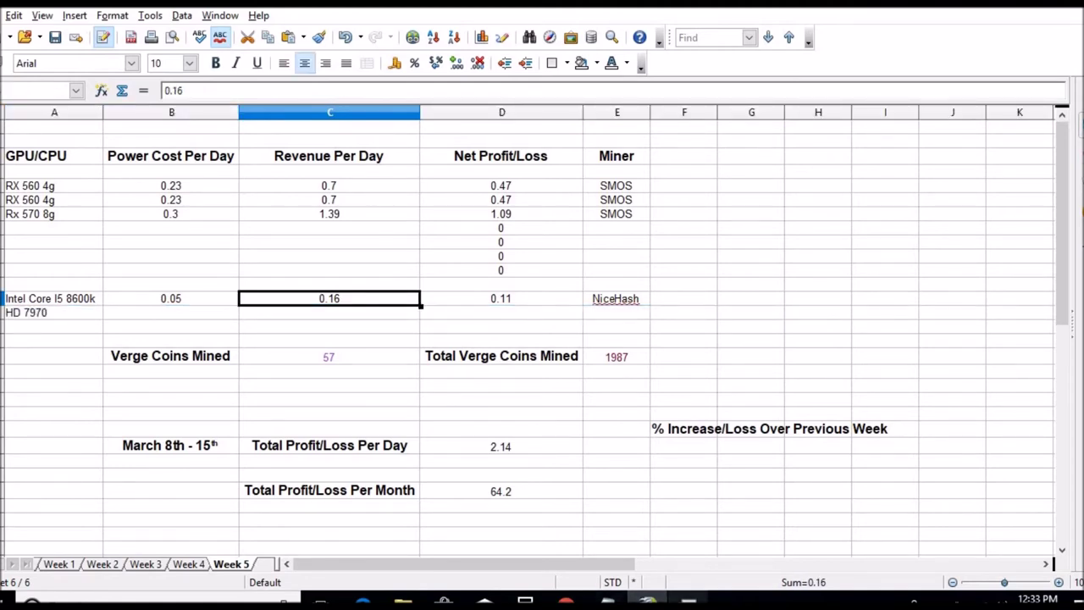
pyautogui.click(688, 530)
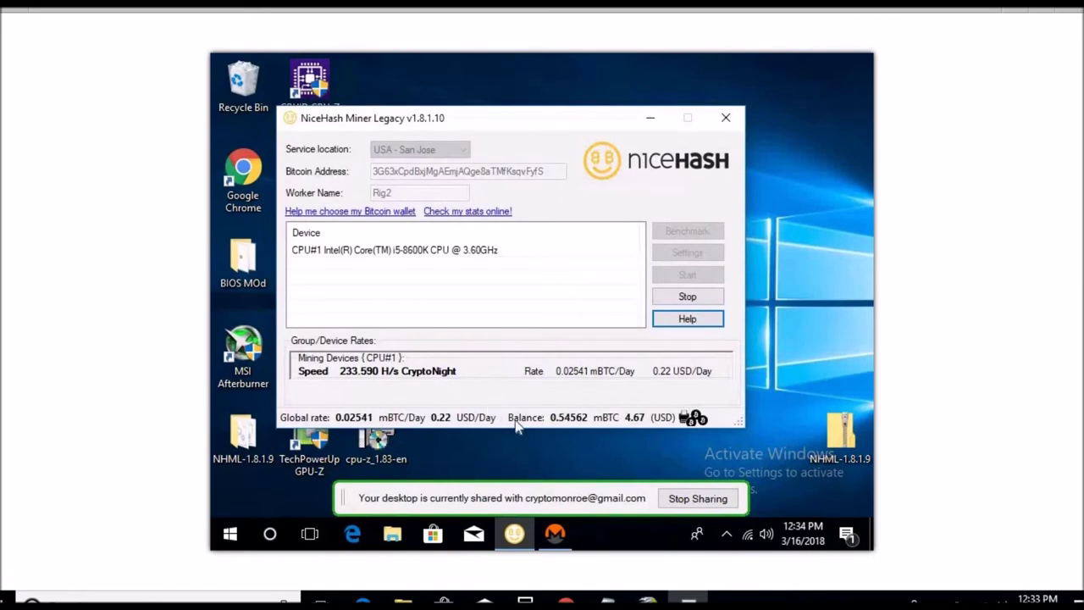
pyautogui.moveTo(454, 425)
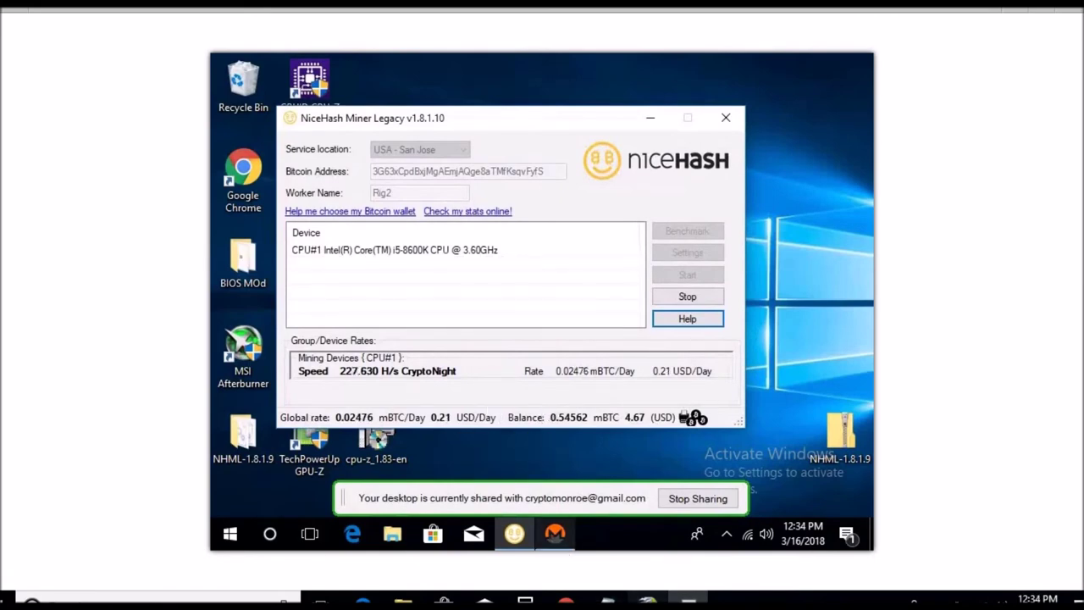
pyautogui.click(648, 600)
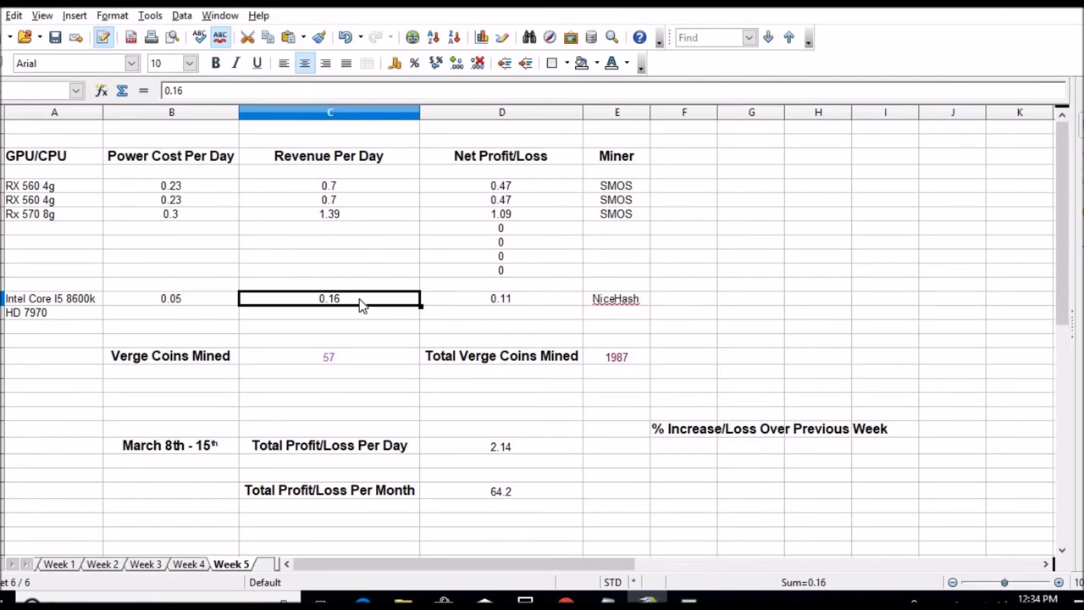
pyautogui.write('0.21')
pyautogui.press('Return')
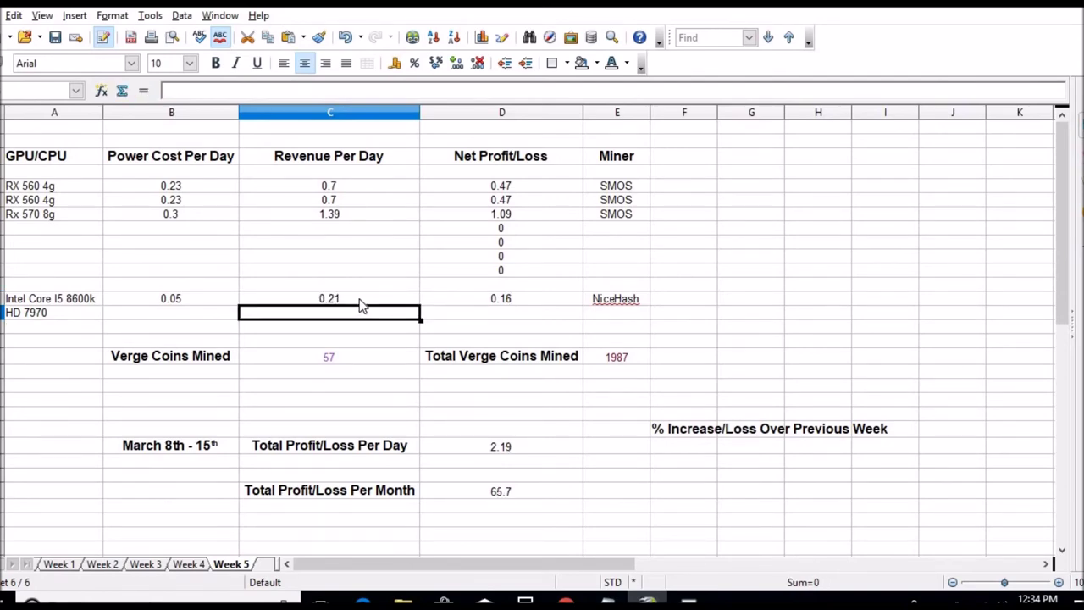
# Step: Copy the Last 24 Hours credit from the Ethereum pool dashboard on Mining Pool Hub
pyautogui.click(364, 193)
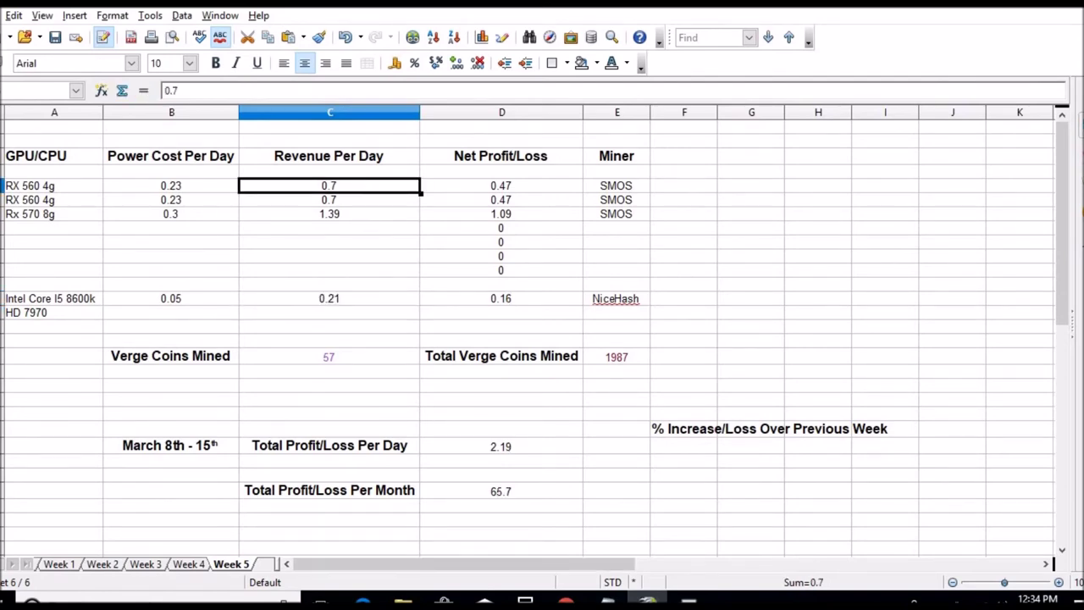
pyautogui.click(566, 600)
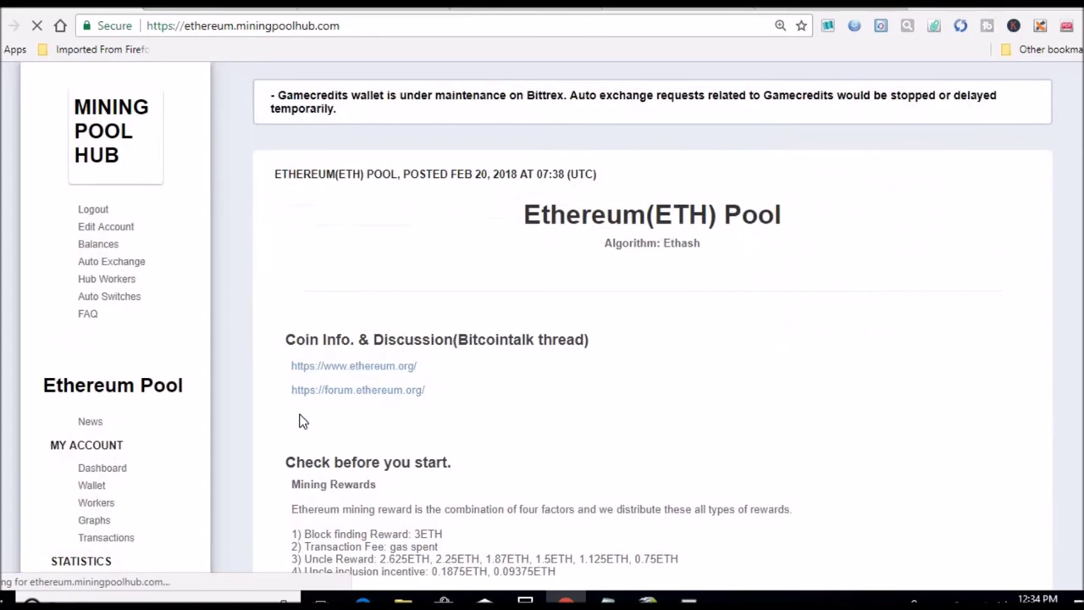
pyautogui.click(121, 472)
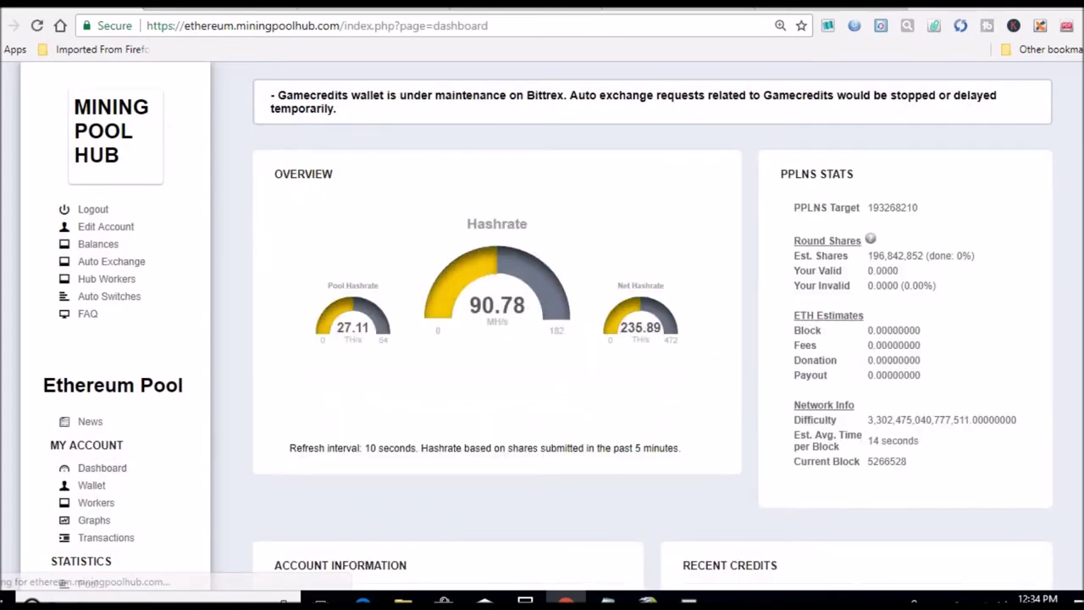
pyautogui.scroll(-5, 1031, 75)
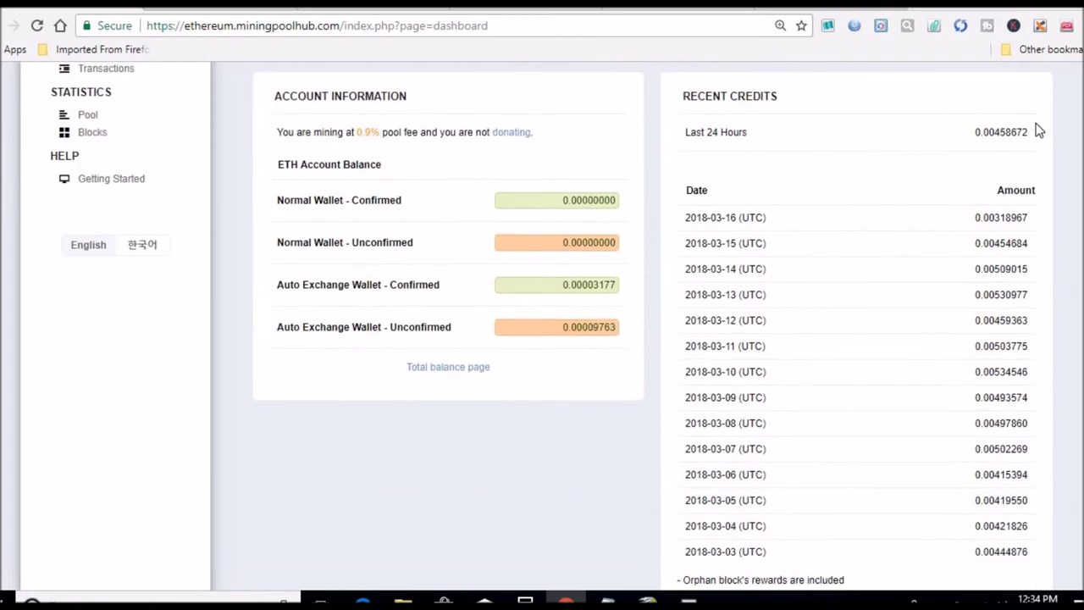
pyautogui.moveTo(1028, 132); pyautogui.dragTo(992, 132)
pyautogui.hotkey('ctrl', 'c')
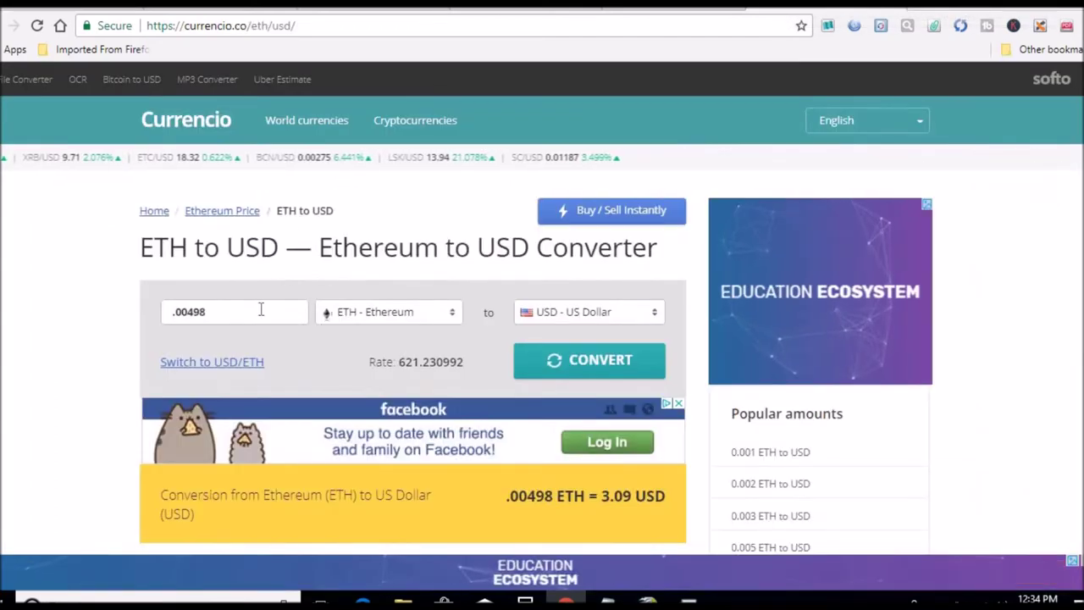
# Step: Convert .00458672 ETH to US dollars on the Currencio converter
pyautogui.moveTo(243, 303); pyautogui.dragTo(188, 311)
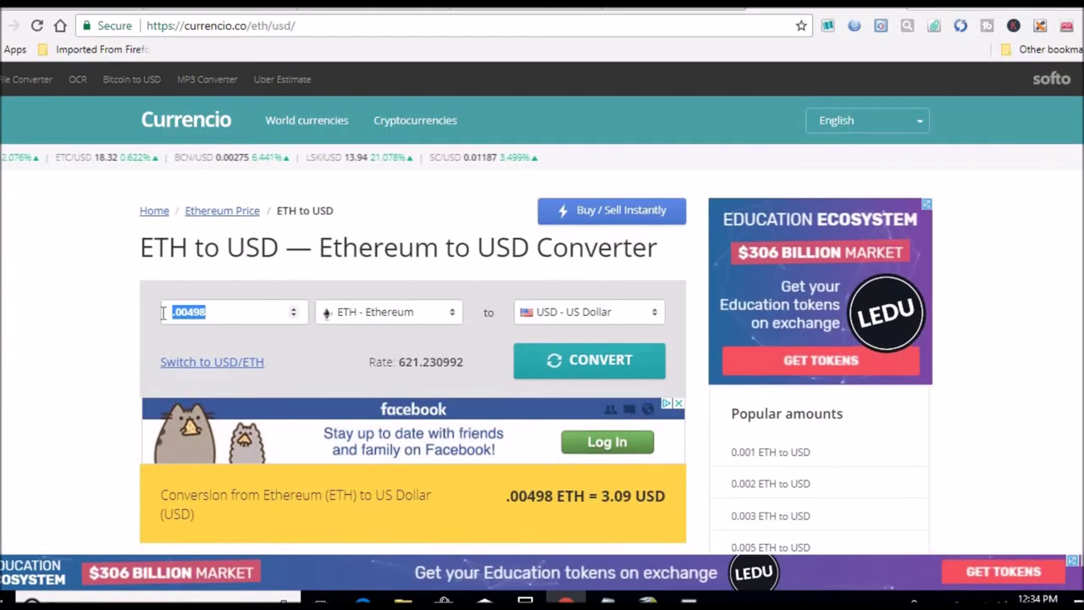
pyautogui.hotkey('ctrl', 'v')
pyautogui.click(547, 362)
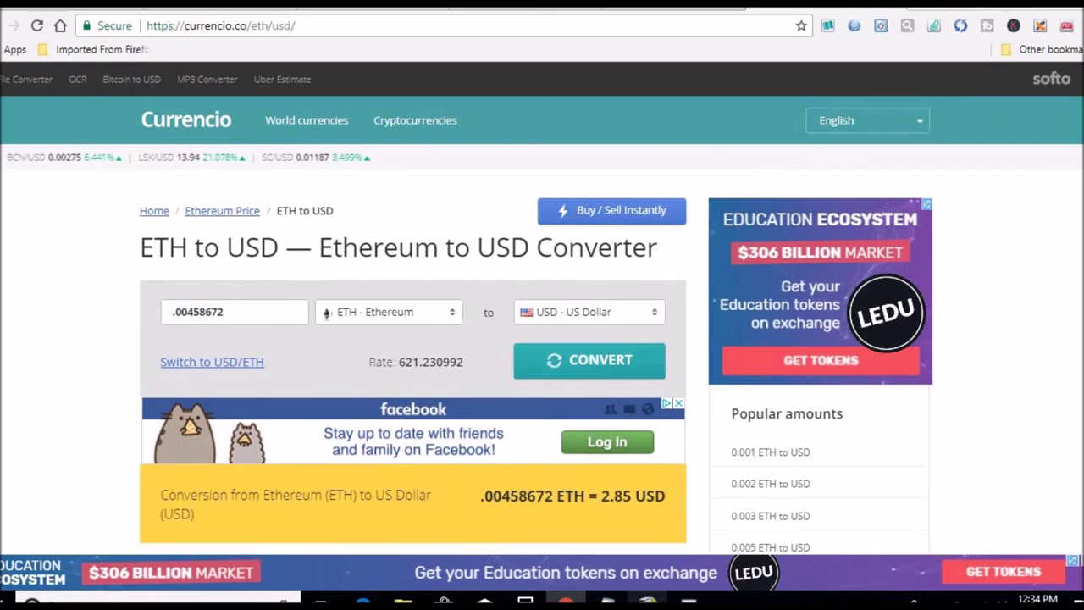
# Step: Return to the spreadsheet and divide 2.85 by 2 in Calculator
pyautogui.click(648, 602)
pyautogui.click(525, 600)
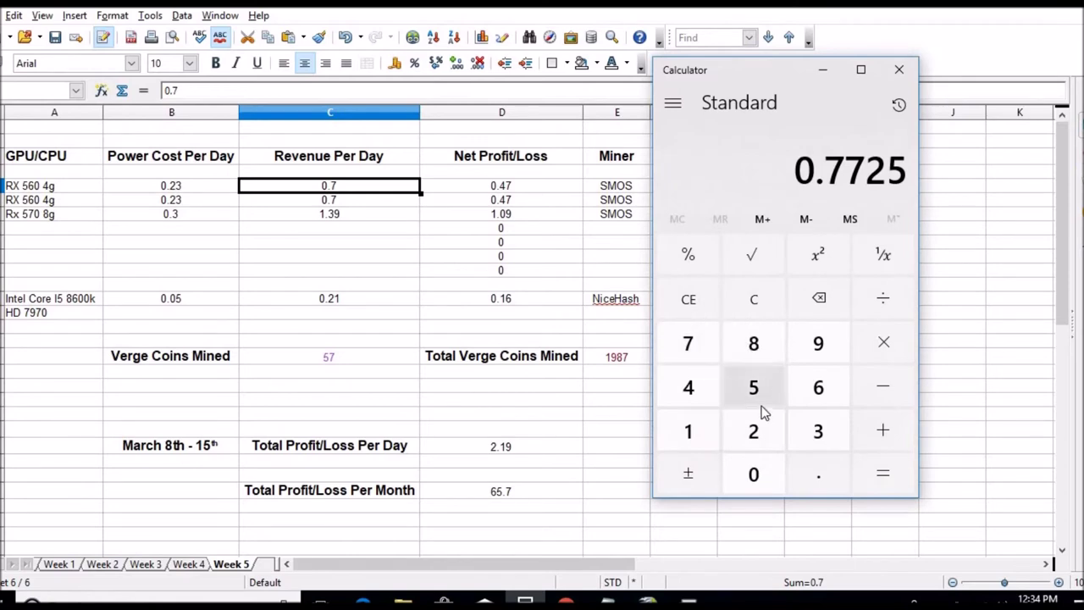
pyautogui.click(761, 428)
pyautogui.click(818, 475)
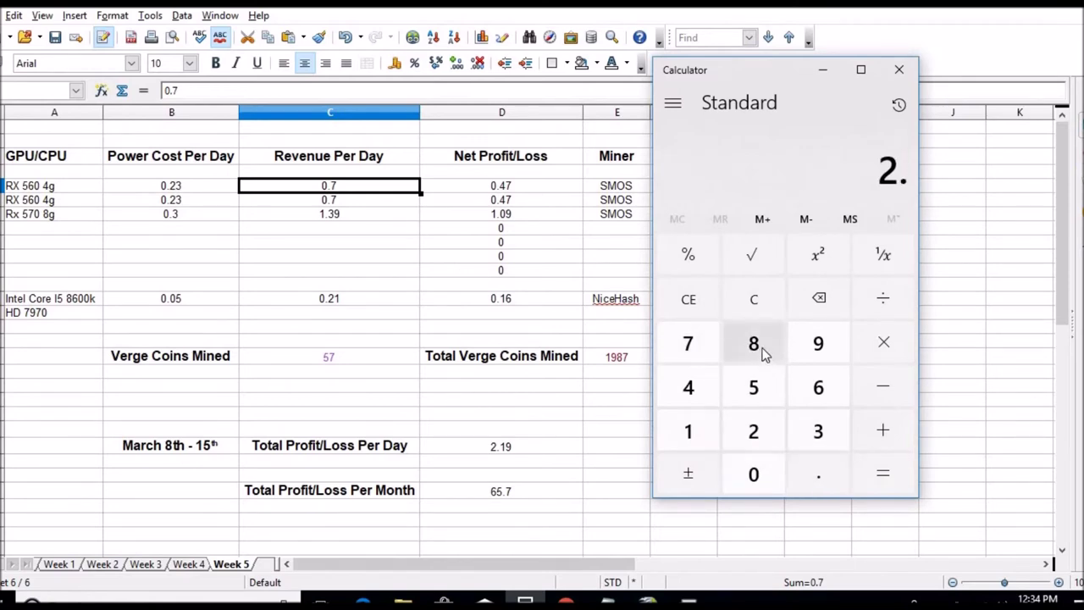
pyautogui.click(756, 345)
pyautogui.click(759, 387)
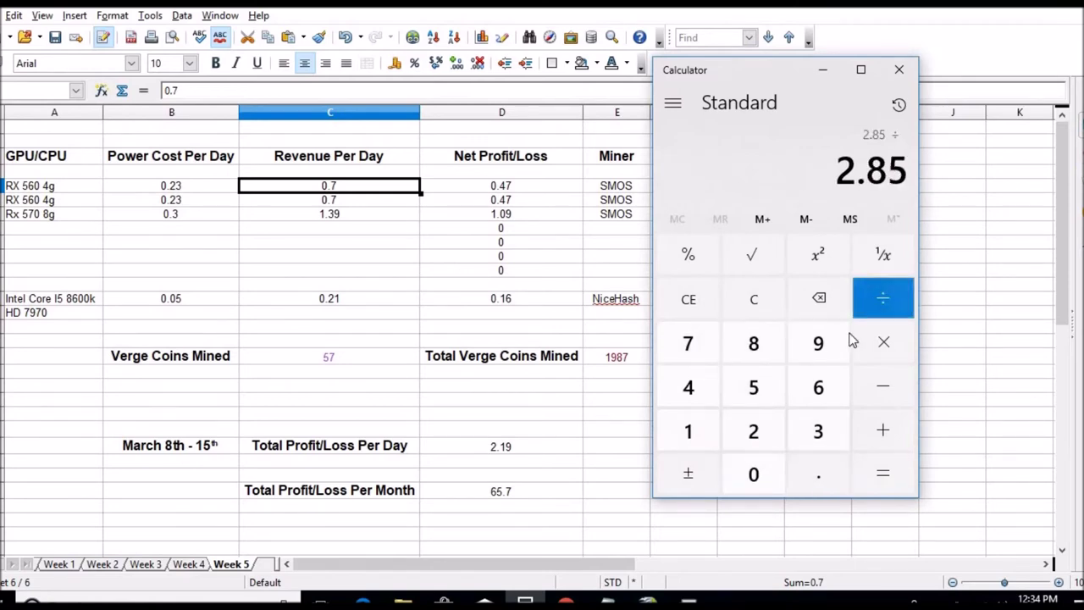
pyautogui.click(772, 432)
pyautogui.click(876, 475)
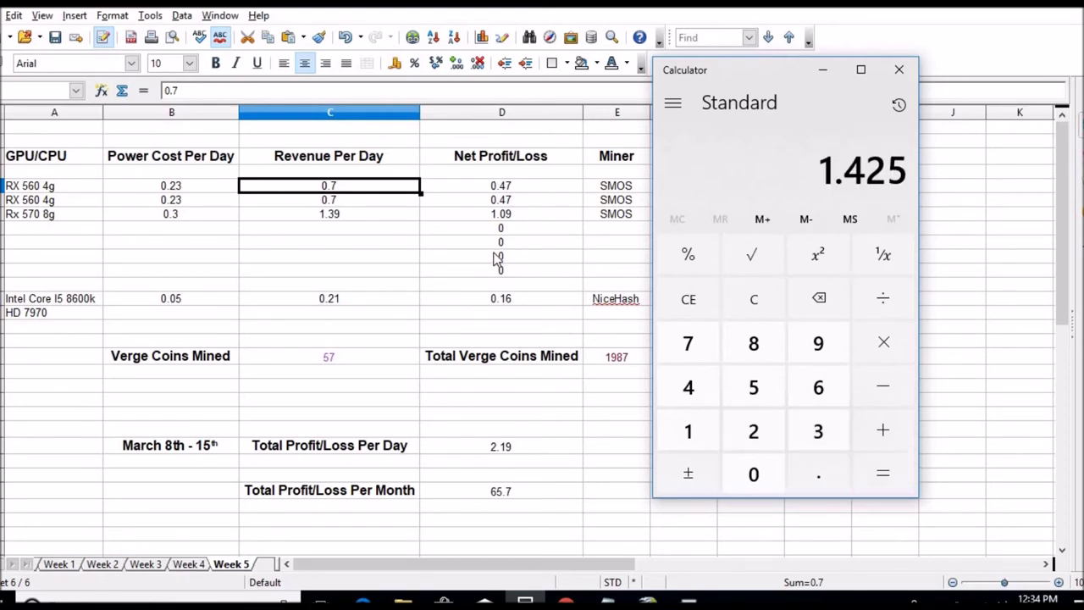
# Step: Set the Rx 570 8g's Revenue Per Day to 1.42 on the Week 5 sheet
pyautogui.click(375, 217)
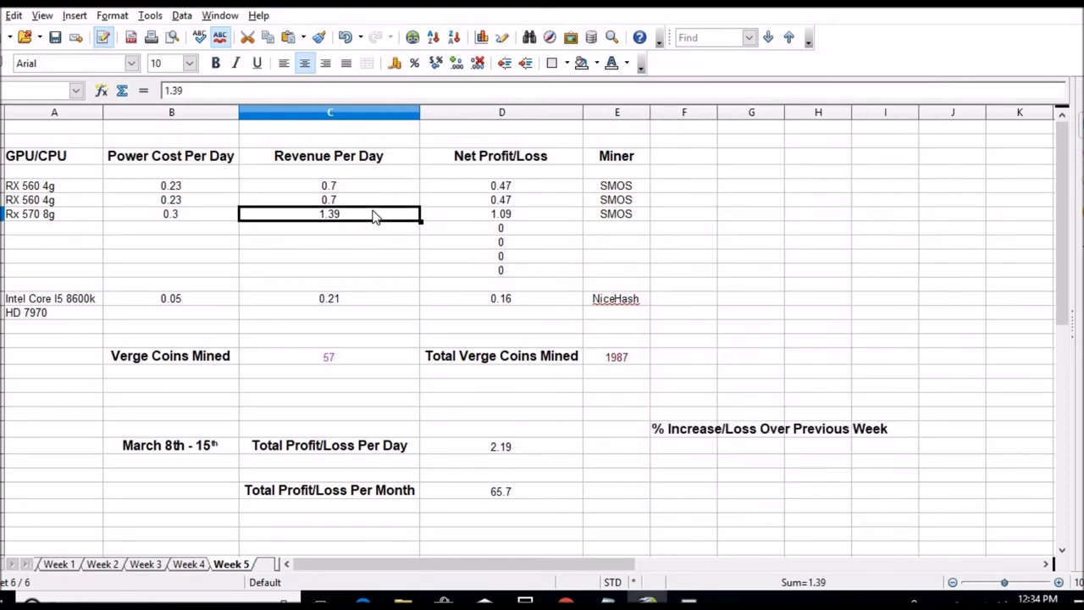
pyautogui.write('1.42')
pyautogui.press('Return')
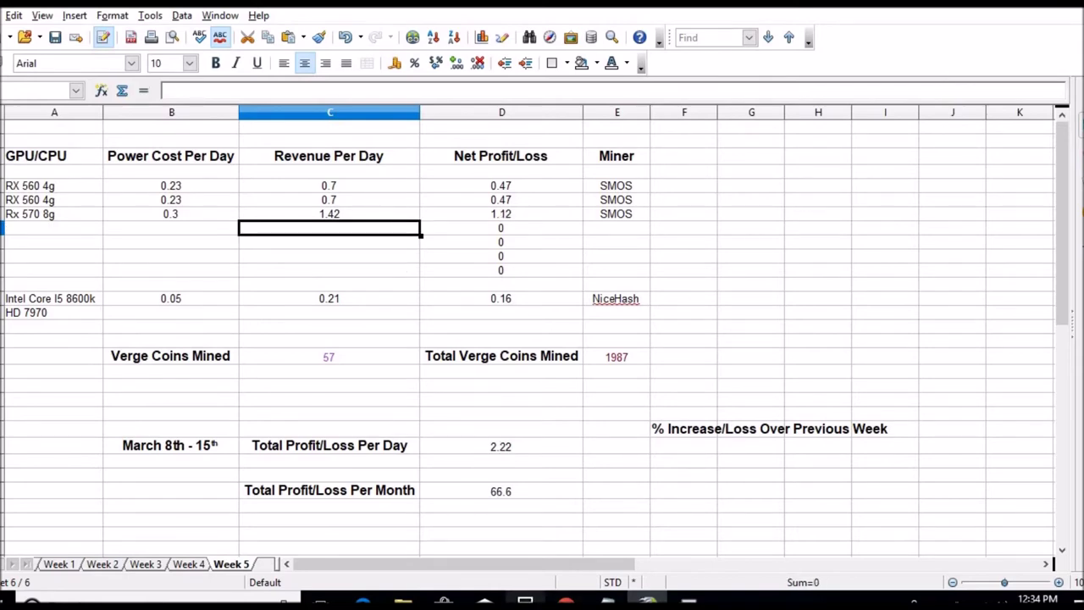
# Step: Divide the 1.425 result by 2 in Calculator to get the RX 560 share
pyautogui.click(525, 602)
pyautogui.click(881, 298)
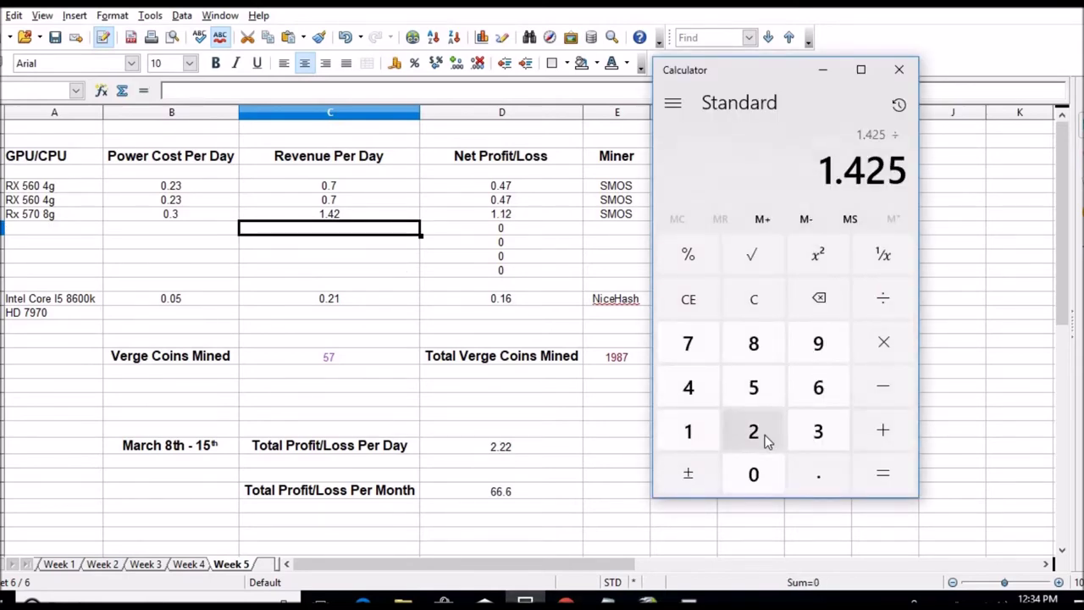
pyautogui.click(763, 436)
pyautogui.click(895, 475)
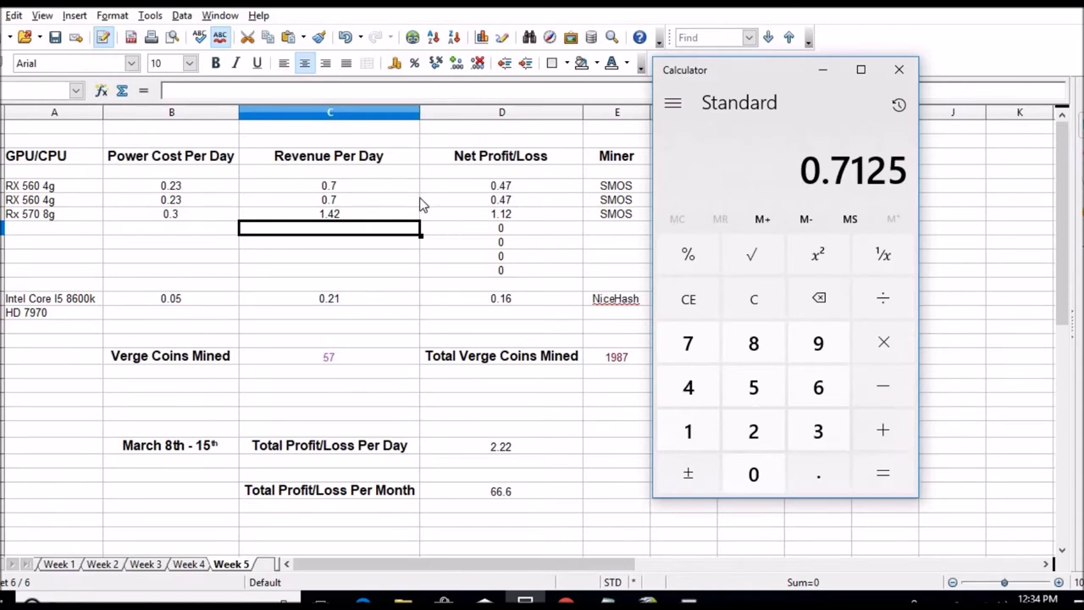
# Step: Set Revenue Per Day for both RX 560 4g rows to .71 on the Week 5 sheet
pyautogui.click(387, 188)
pyautogui.write('.')
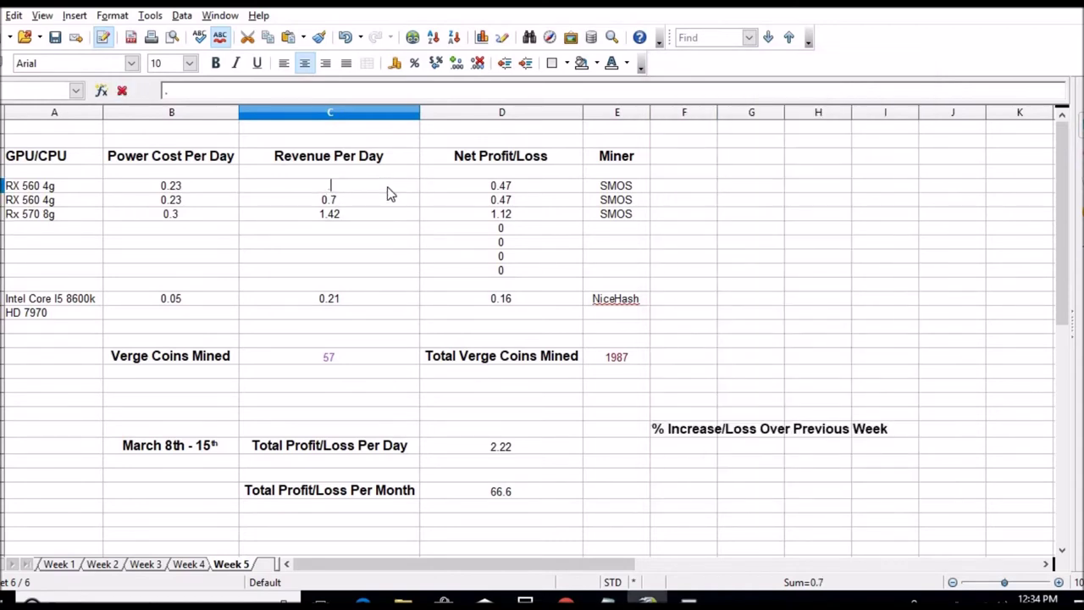
pyautogui.write('71')
pyautogui.press('Return')
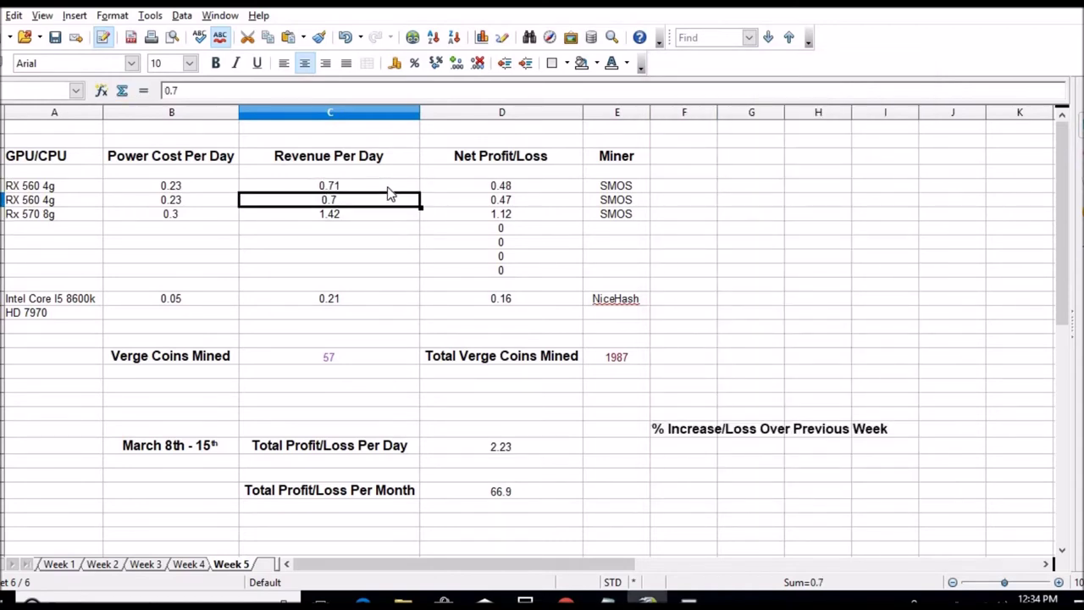
pyautogui.write('.71')
pyautogui.press('Return')
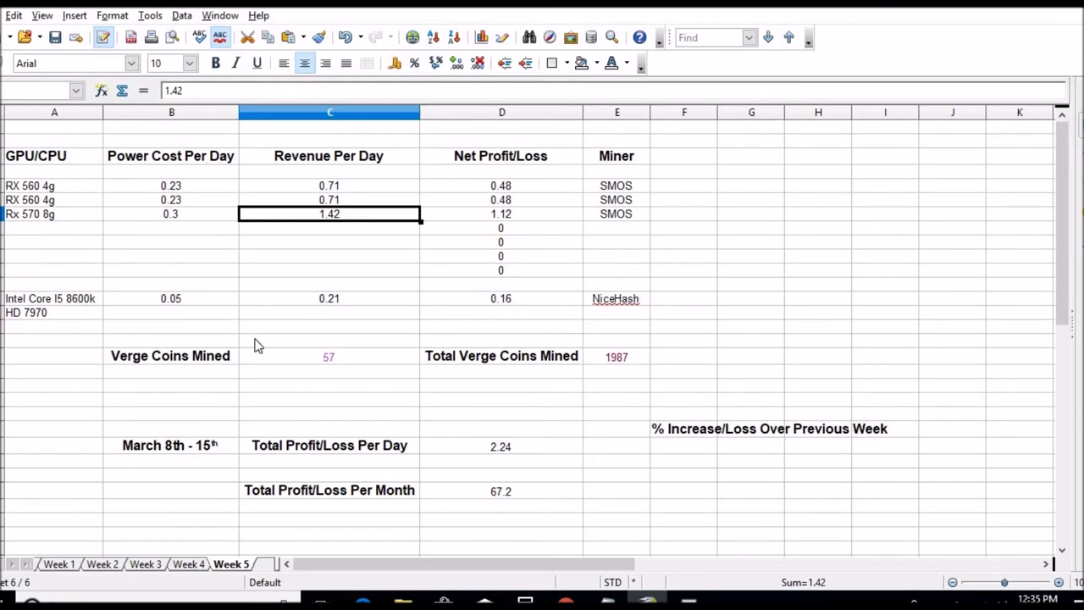
# Step: Delete the HD 7970 entry from the GPU/CPU column and save the spreadsheet
pyautogui.click(60, 315)
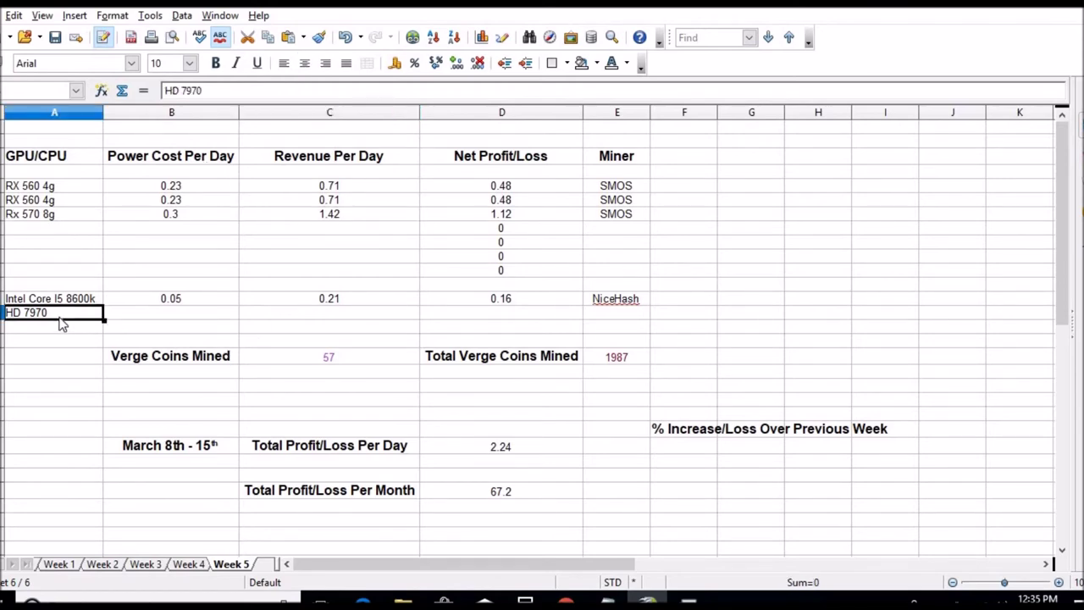
pyautogui.press('Delete')
pyautogui.click(55, 36)
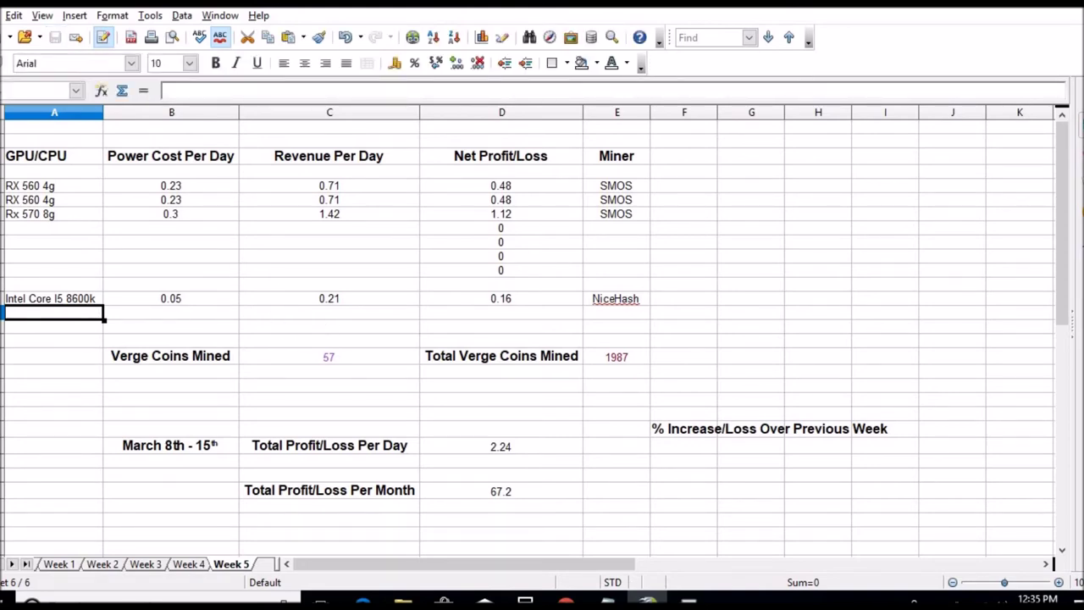
pyautogui.click(24, 328)
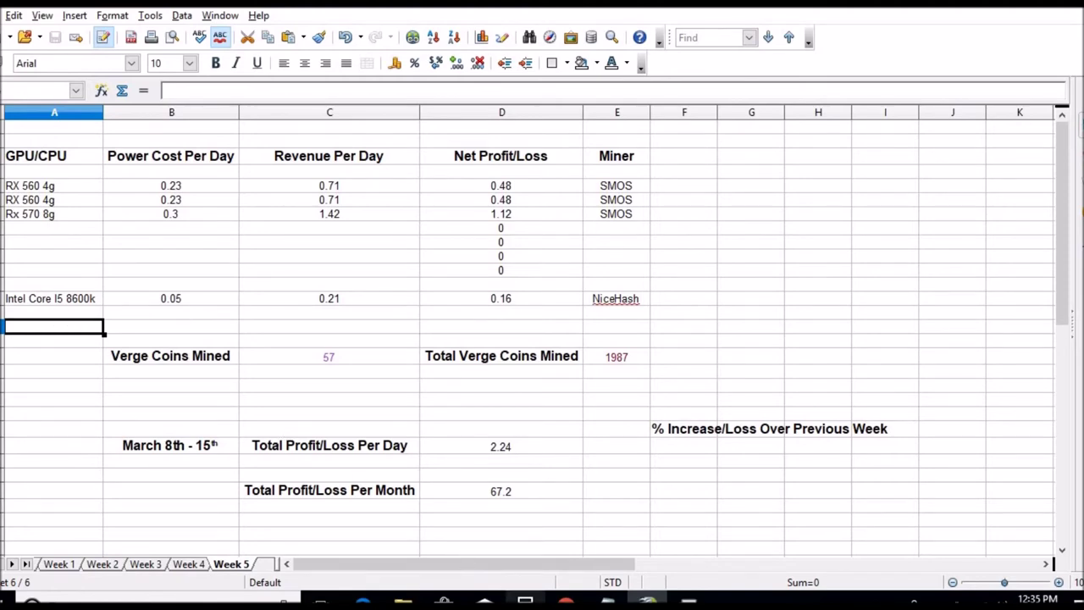
# Step: View the Gigabyte and MSI GTX 1060 3GB listings on Newegg and return to the spreadsheet
pyautogui.hotkey('alt', 'Tab')
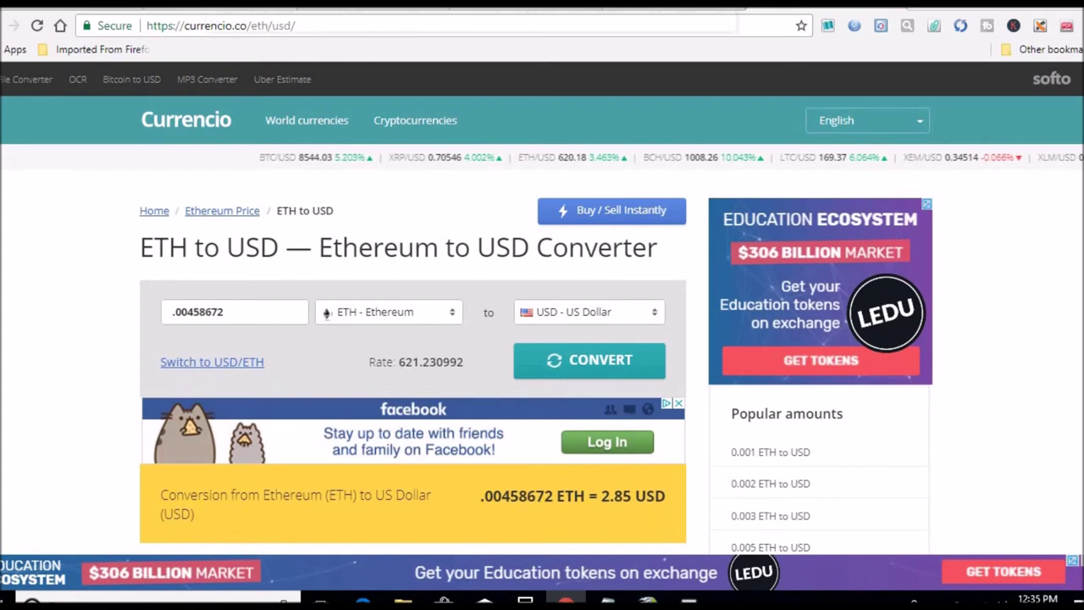
pyautogui.click(220, 2)
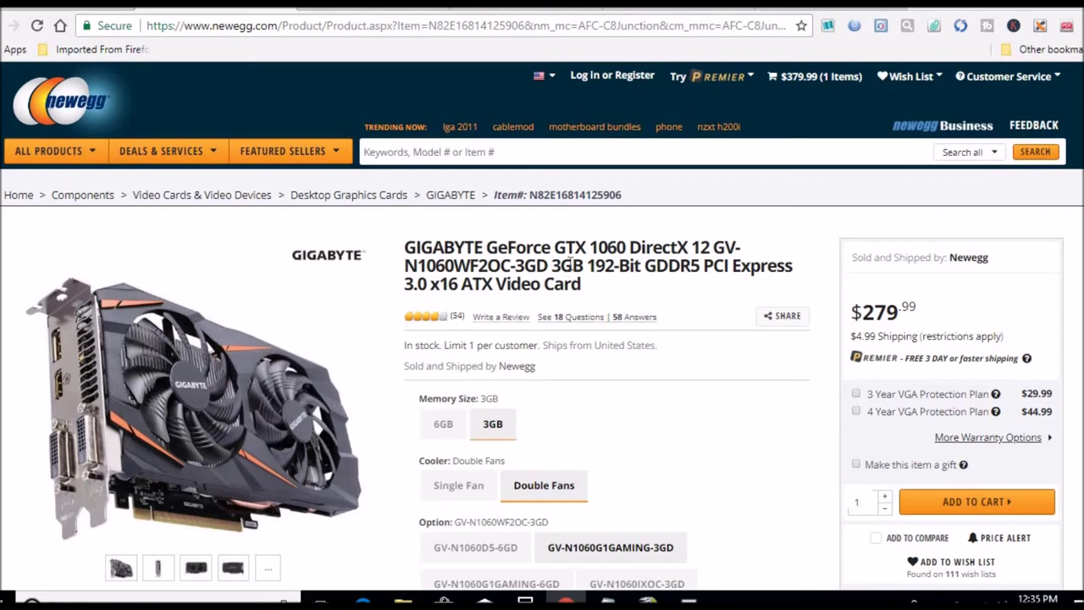
pyautogui.click(373, 7)
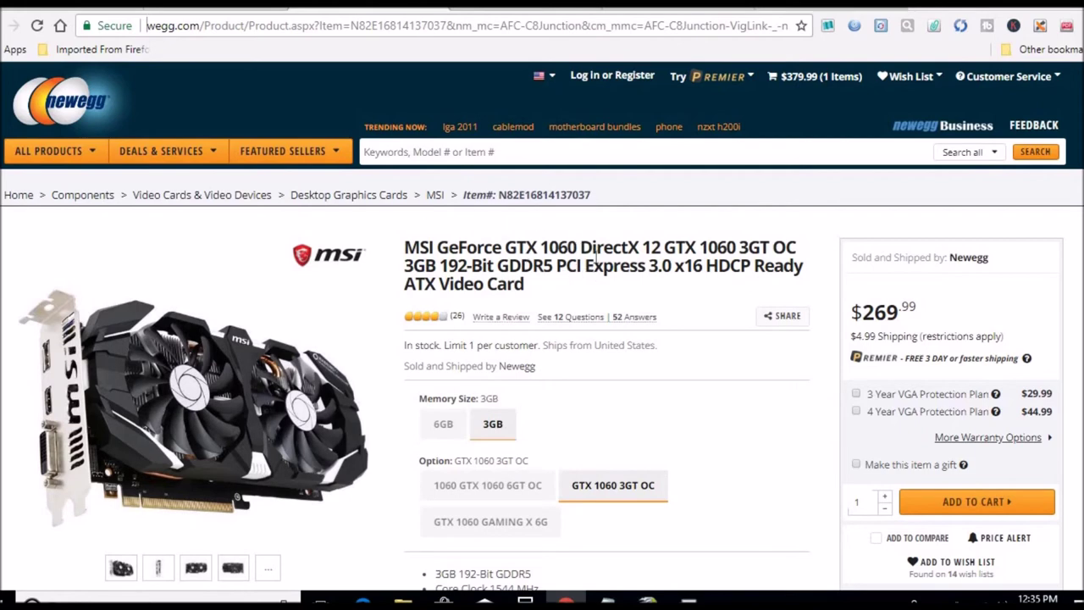
pyautogui.moveTo(296, 398)
pyautogui.click(648, 598)
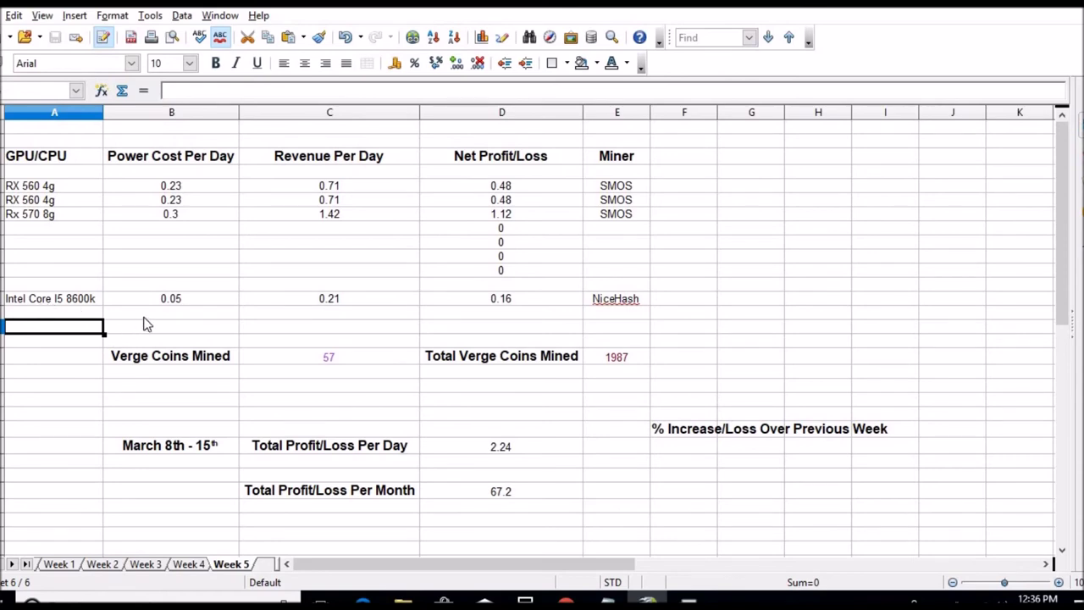
pyautogui.click(80, 315)
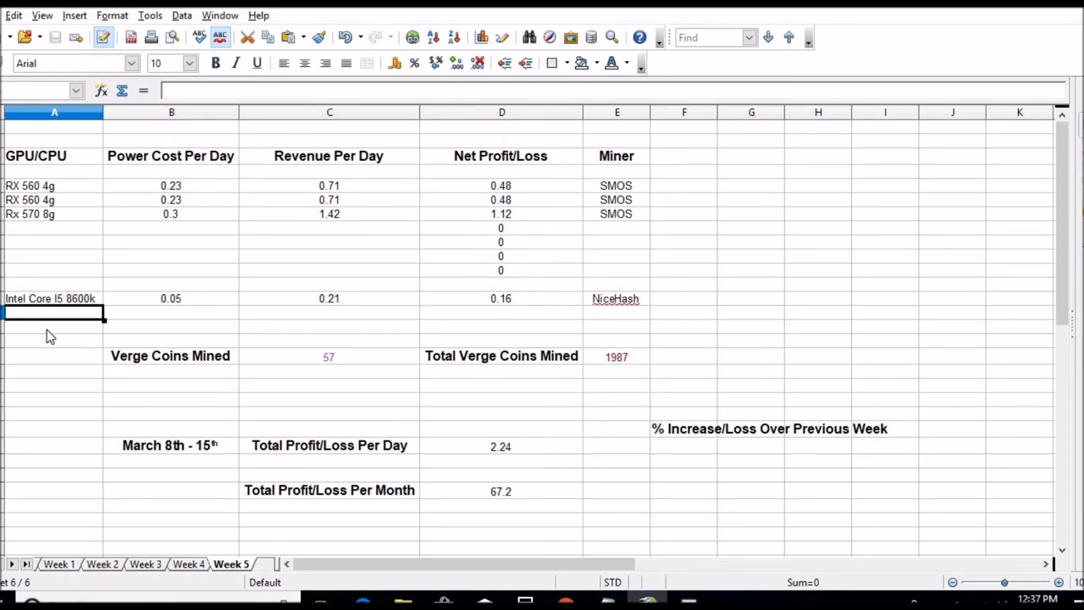
pyautogui.click(363, 359)
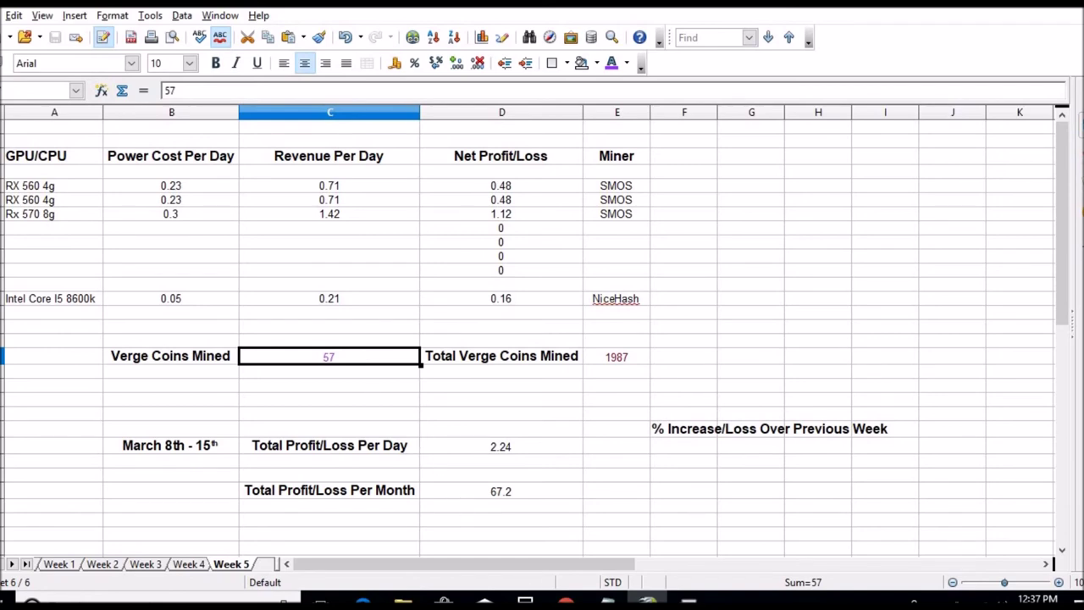
# Step: Switch to the browser and check Rig11's hashrate in the SimpleMining rig list
pyautogui.moveTo(566, 600)
pyautogui.click(563, 533)
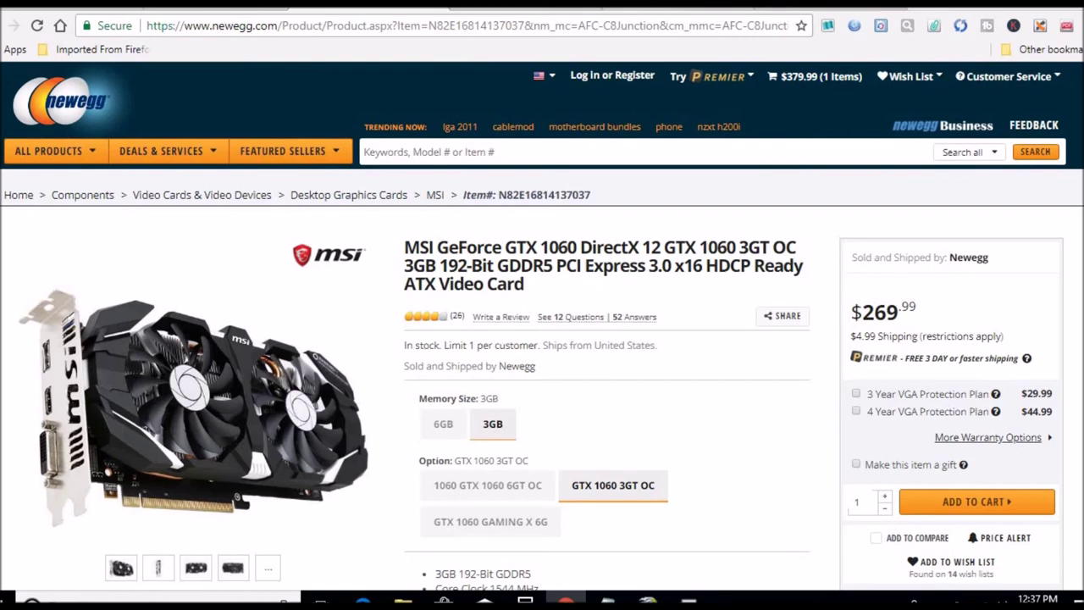
pyautogui.click(652, 4)
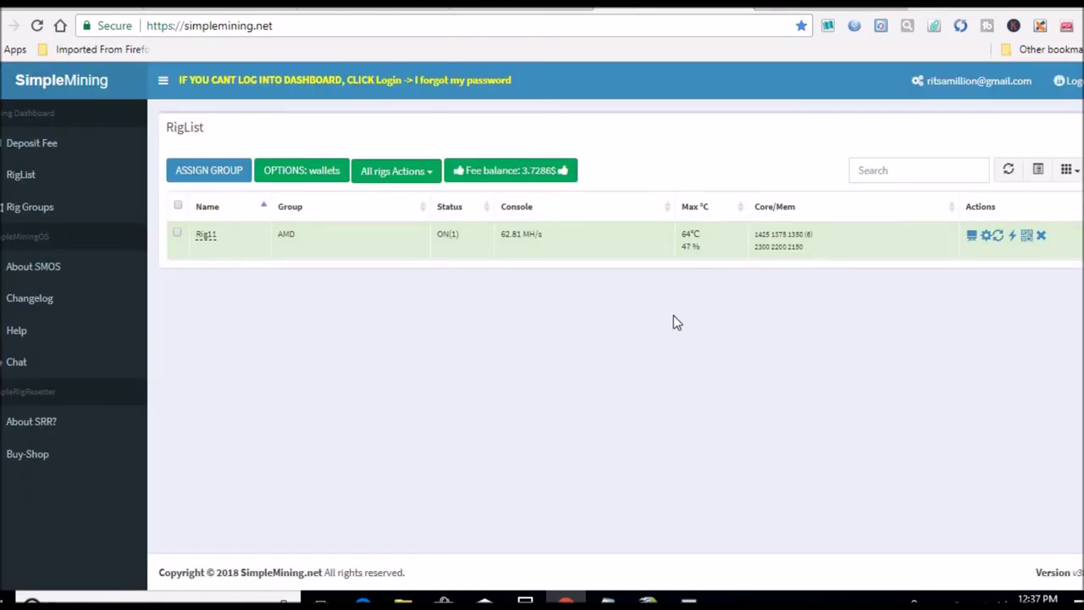
pyautogui.moveTo(693, 241)
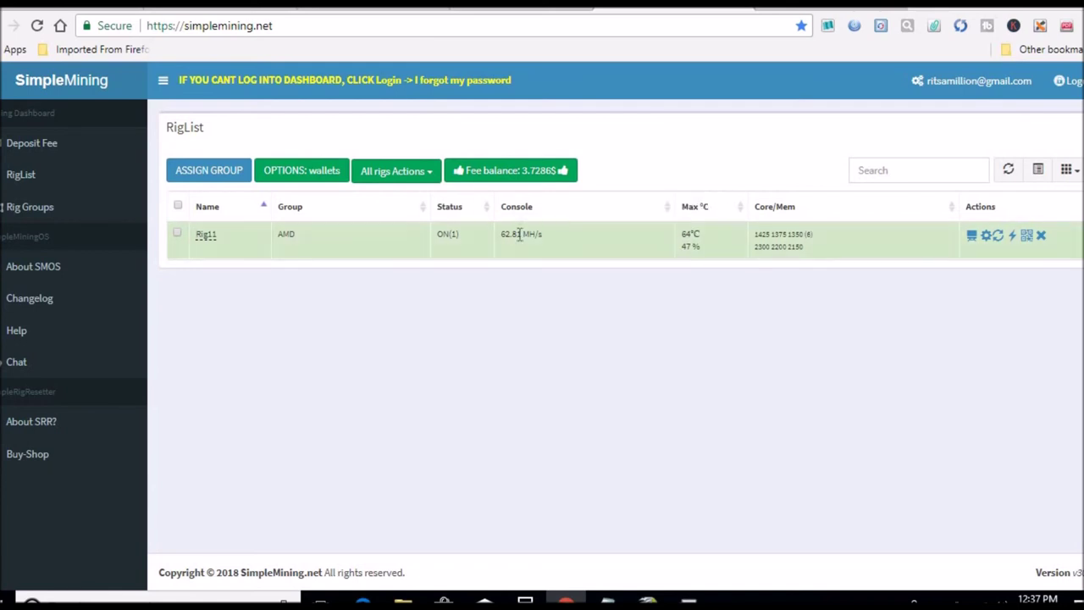
# Step: View Rig11's miner console output to check the speed of each GPU, and close the console
pyautogui.moveTo(519, 235)
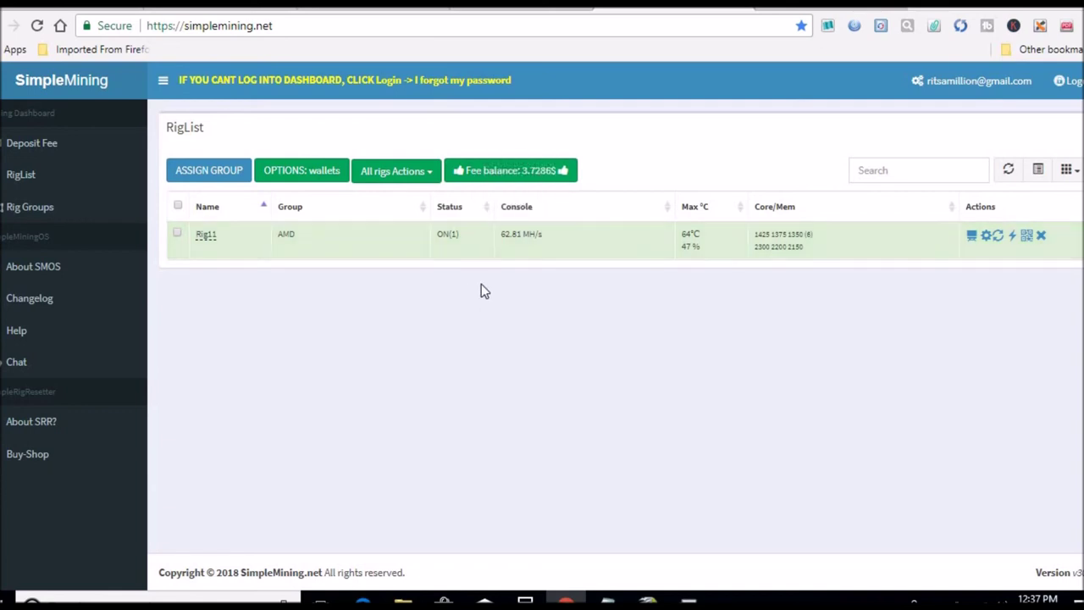
pyautogui.click(972, 236)
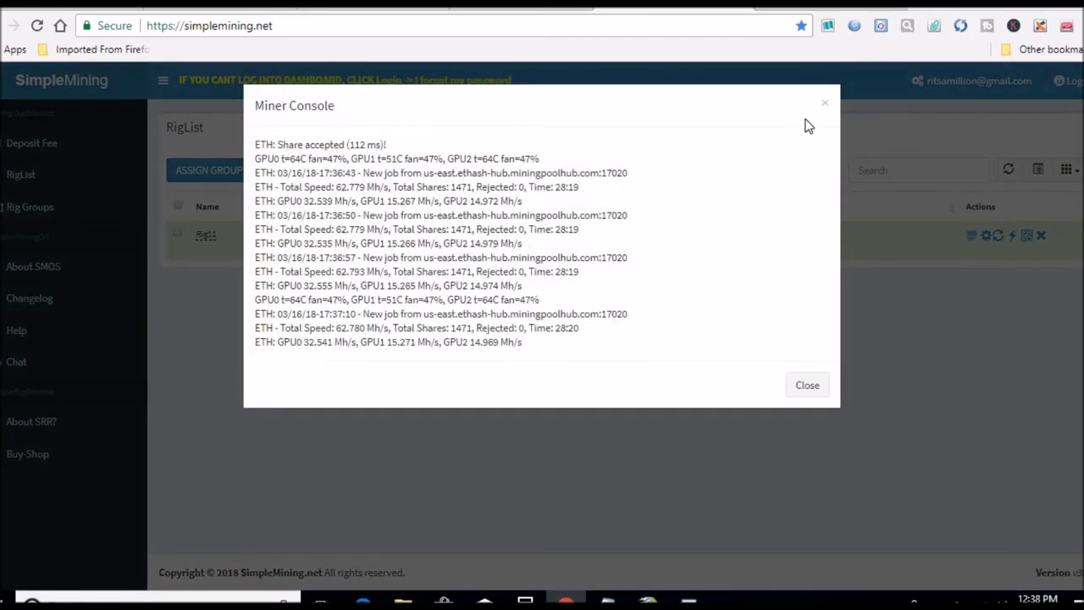
pyautogui.click(824, 108)
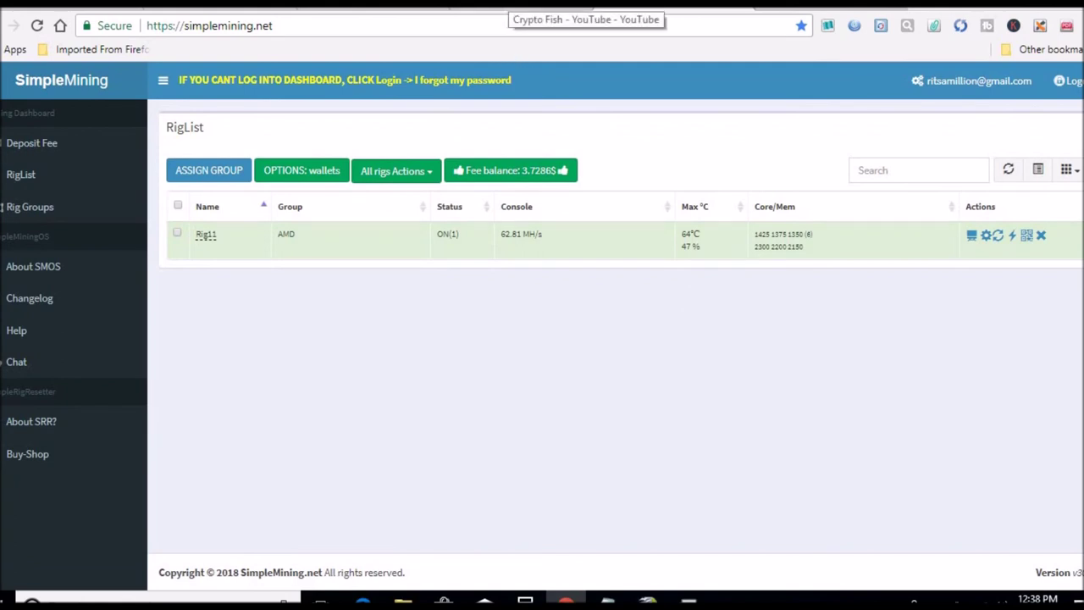
# Step: Switch to Mining Pool Hub, view the balances of all coins, and reload the balances page
pyautogui.click(159, 10)
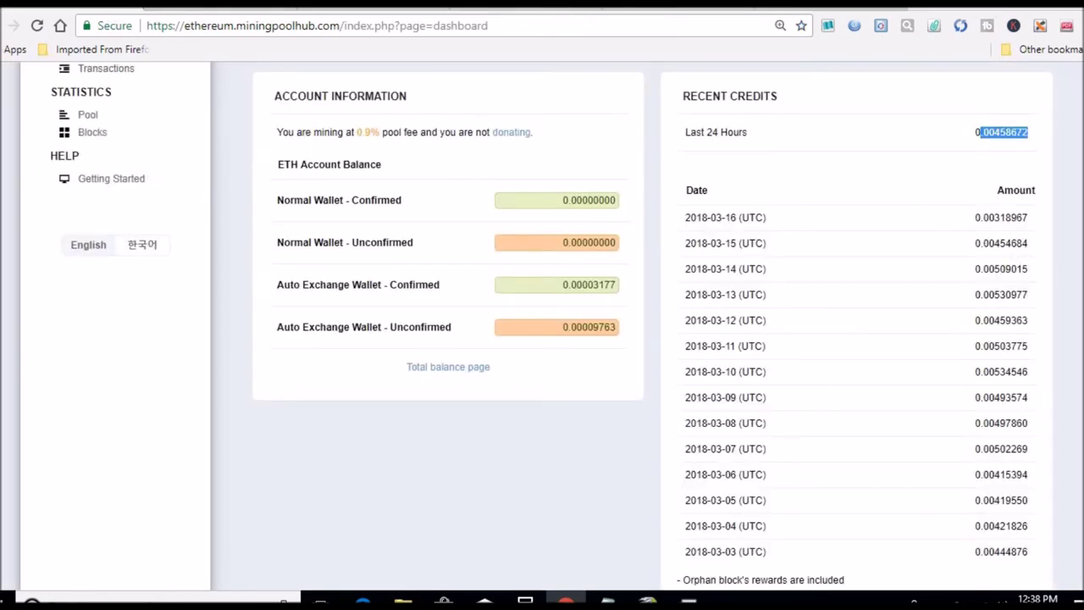
pyautogui.scroll(6, 652, 339)
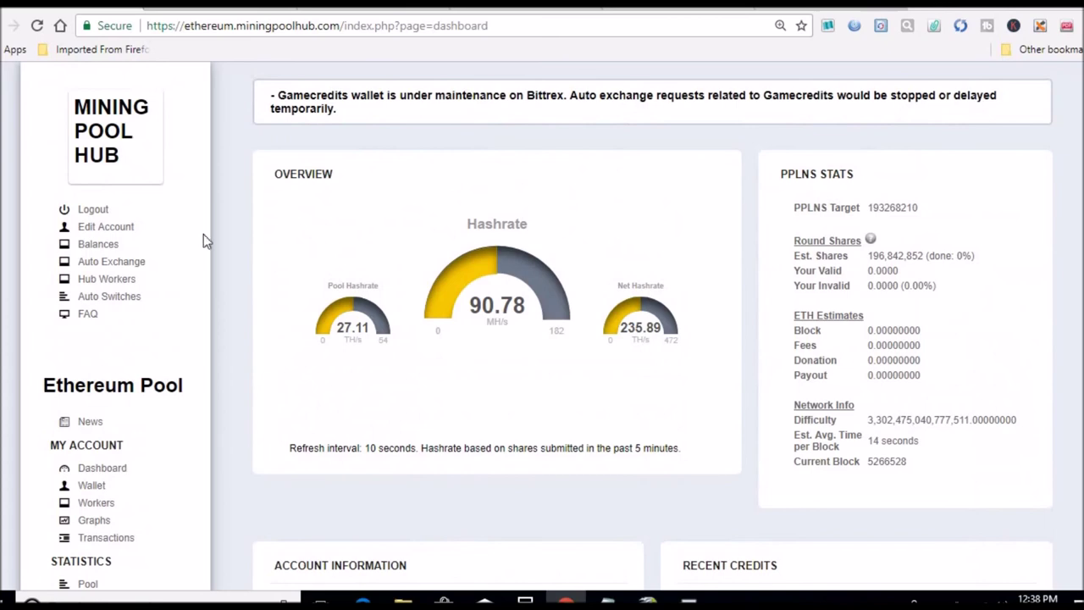
pyautogui.click(106, 244)
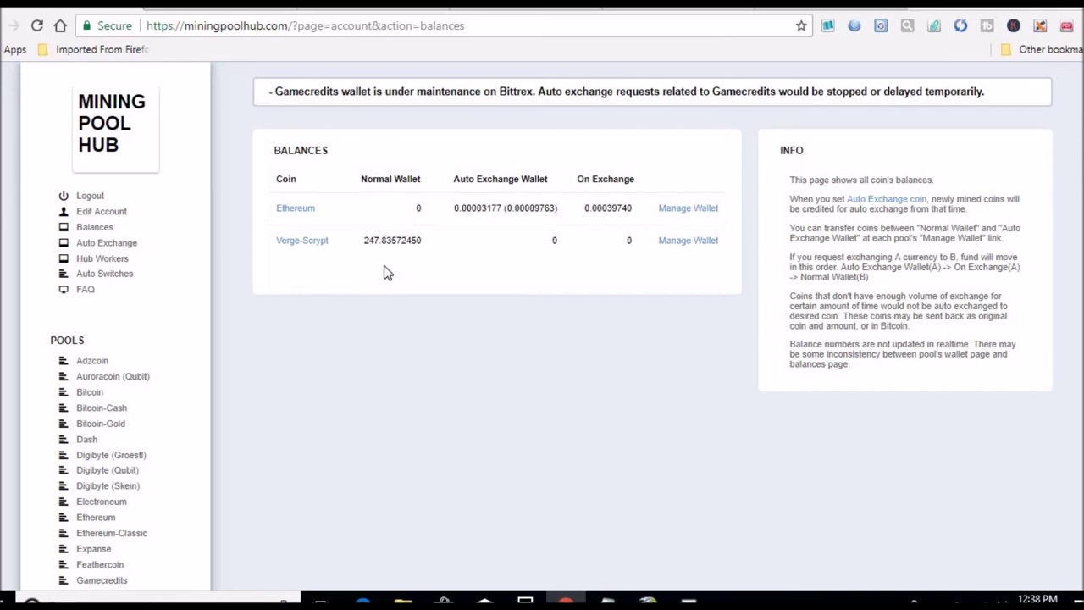
pyautogui.click(37, 32)
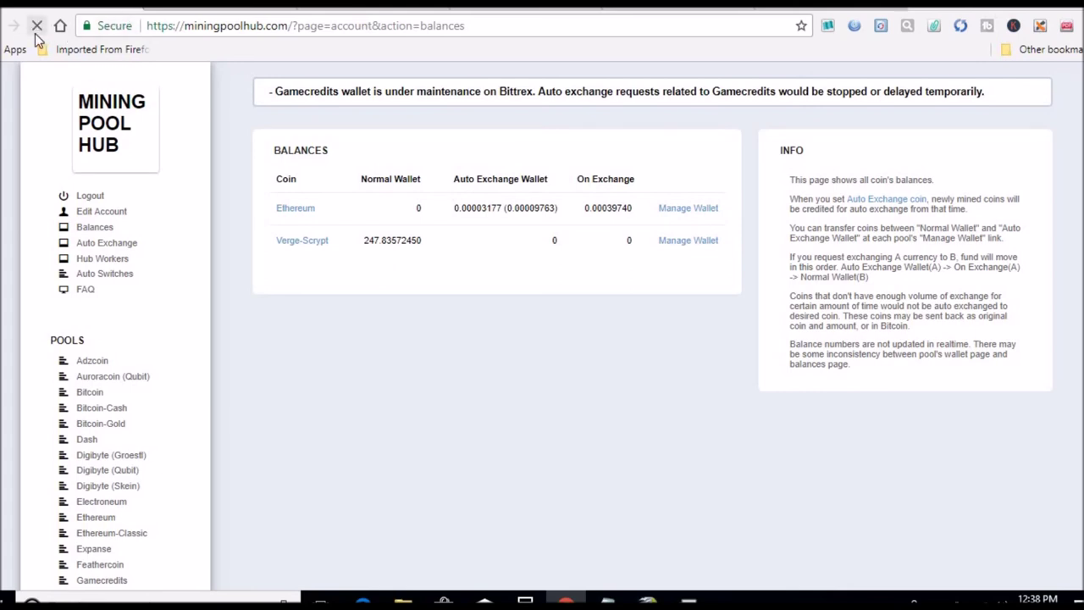